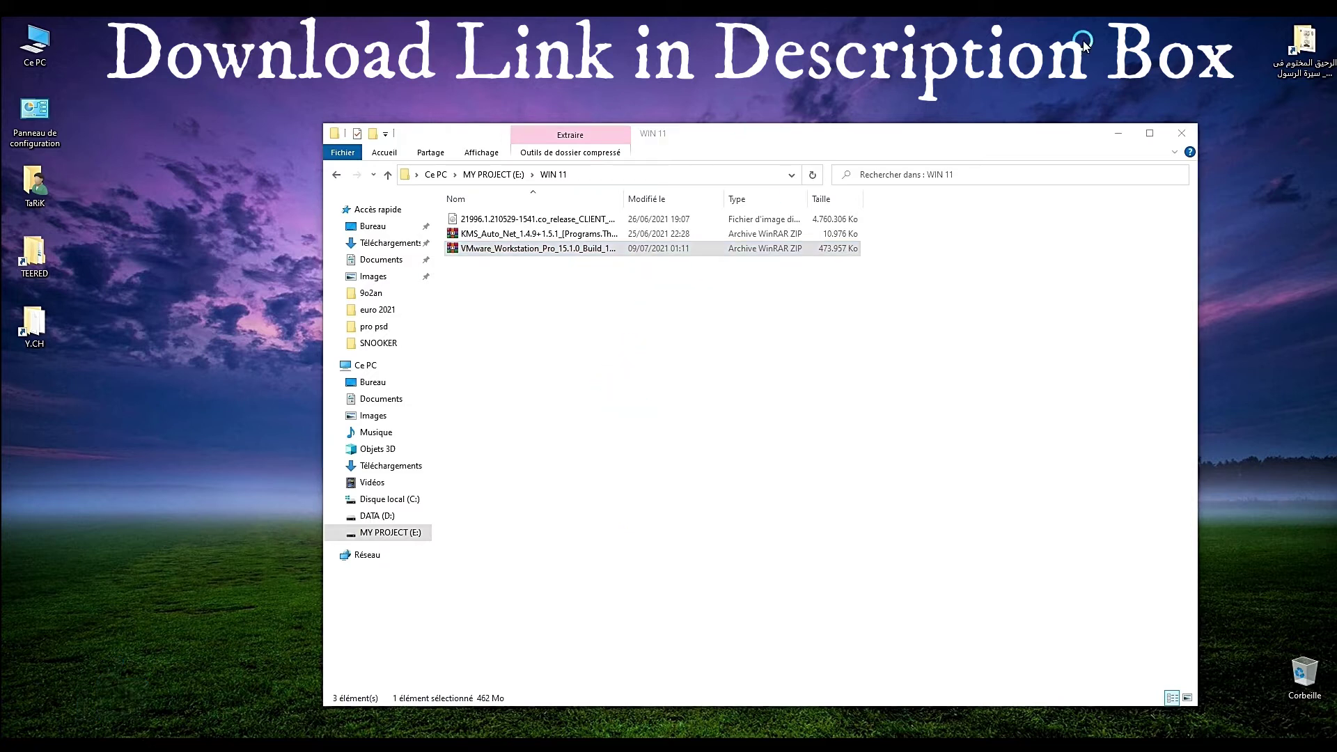
# - In the VMware Workstation Pro setup, accept the licence agreement and keep the default custom setup options
pyautogui.click(1120, 133)
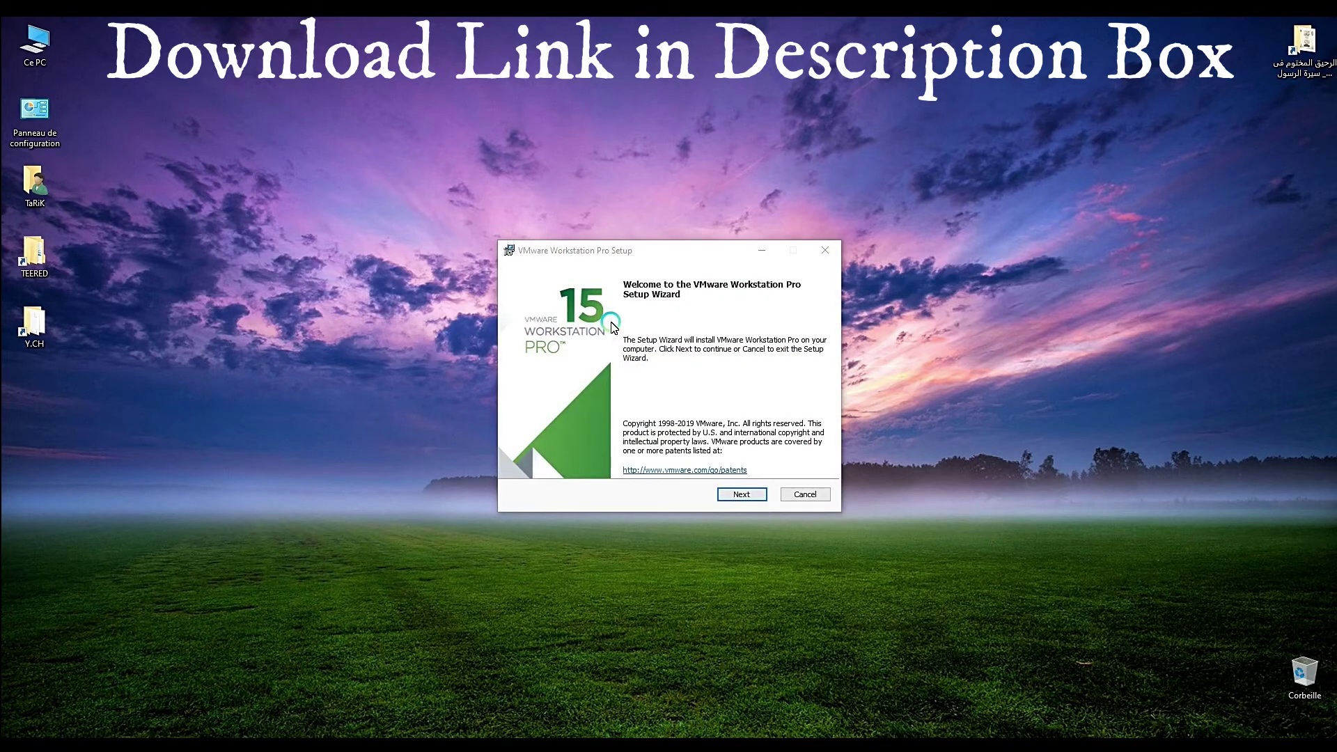
pyautogui.click(739, 496)
pyautogui.click(672, 463)
pyautogui.click(741, 493)
pyautogui.click(746, 494)
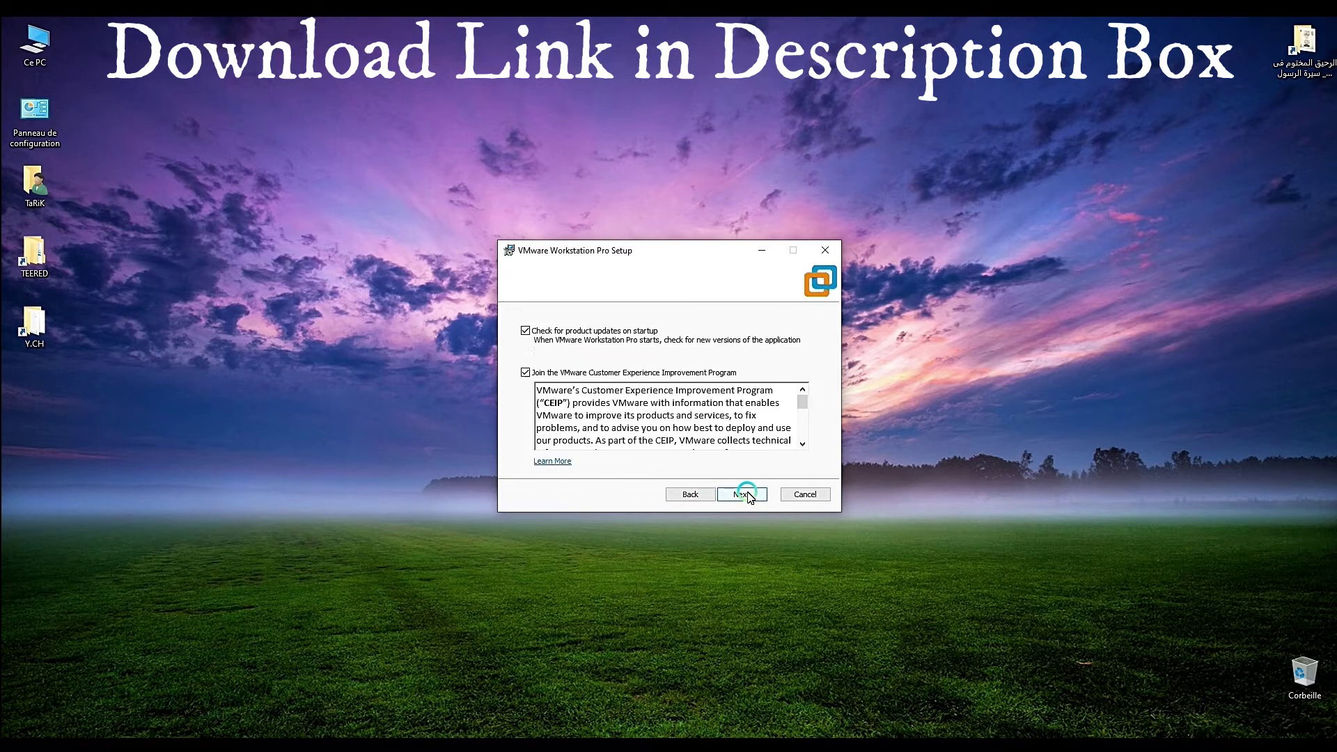
# - Install VMware Workstation Pro with update checks, the experience program, and Desktop and Start Menu shortcuts enabled, and finish the setup
pyautogui.click(743, 494)
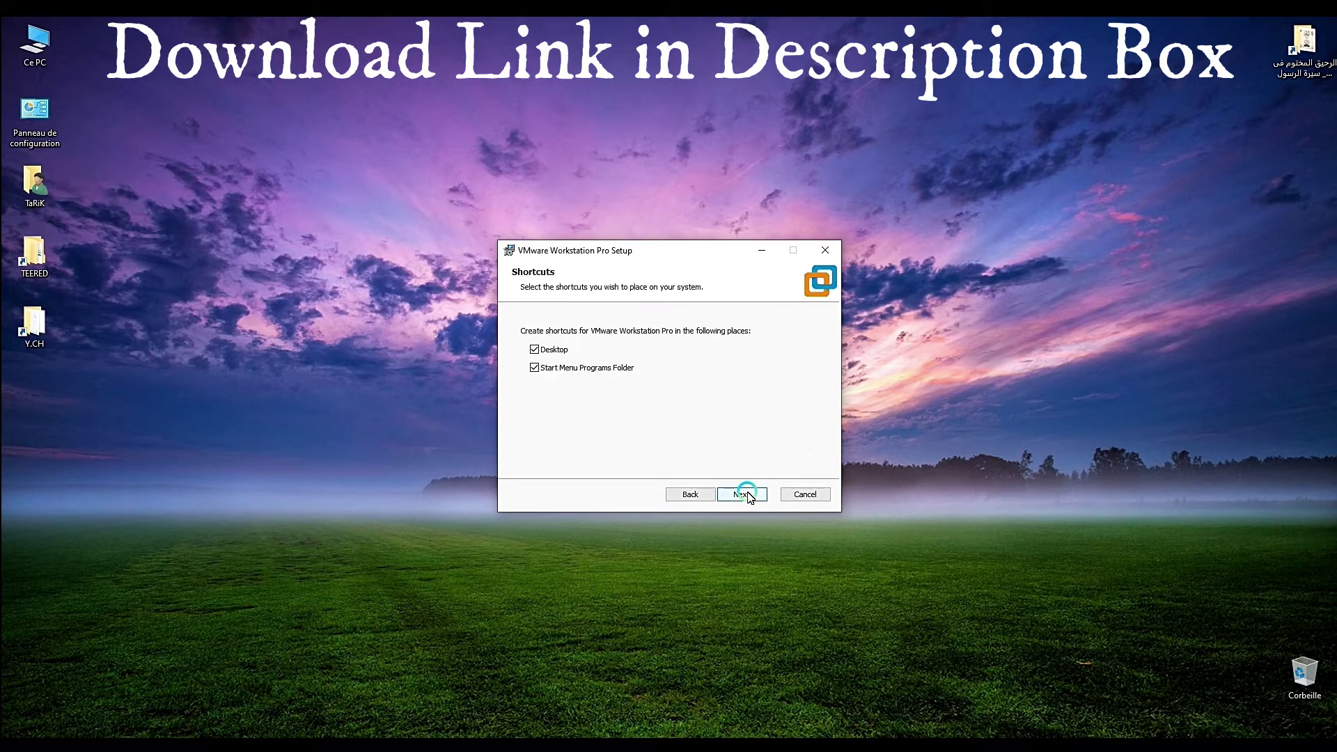
pyautogui.click(742, 495)
pyautogui.click(742, 494)
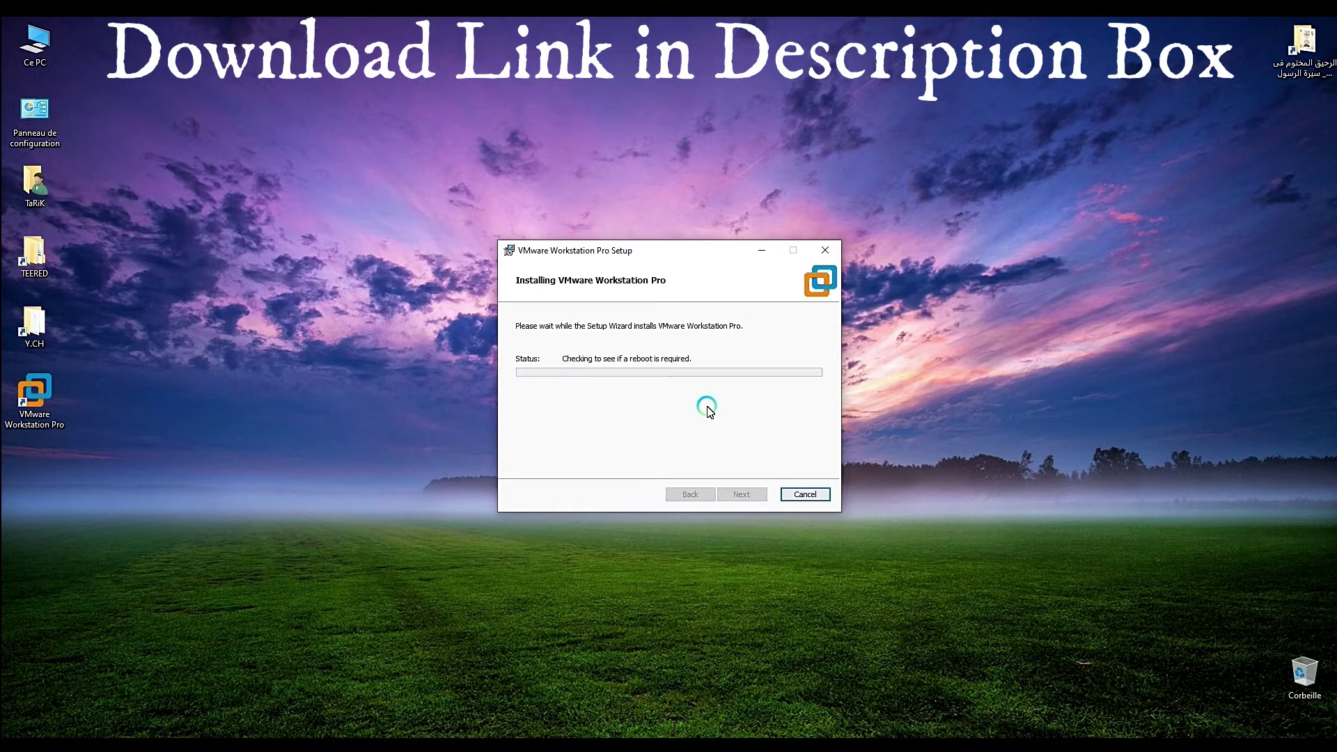
pyautogui.click(815, 495)
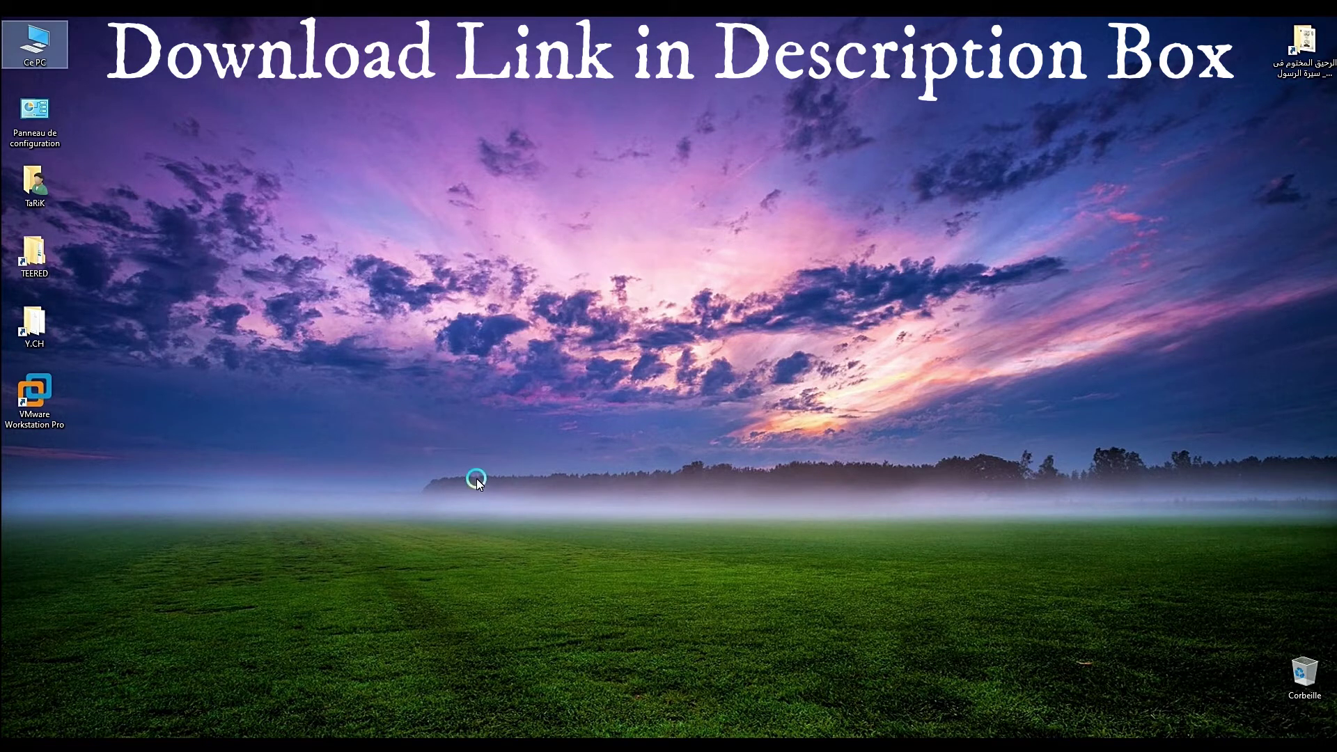
# - Launch VMware Workstation Pro from the desktop and start it with the trial evaluation
pyautogui.doubleClick(35, 408)
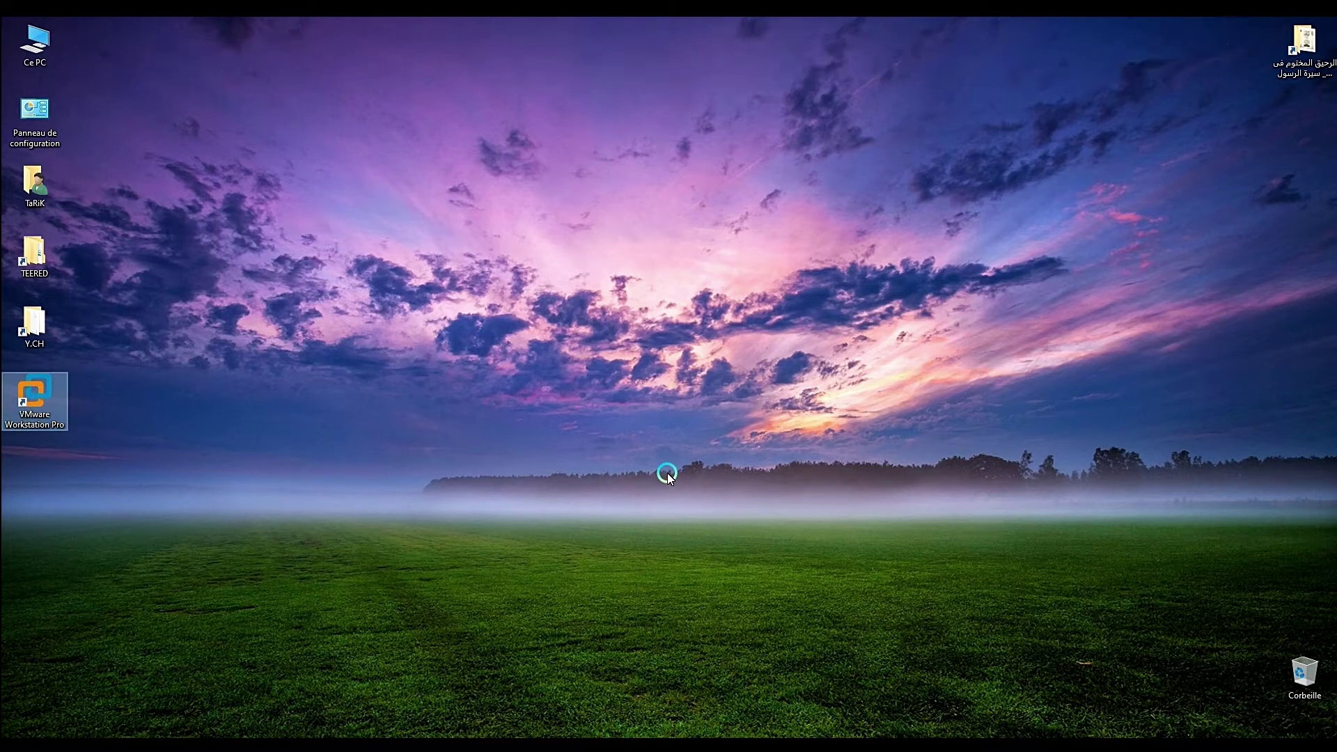
pyautogui.click(637, 412)
pyautogui.press('Return')
pyautogui.click(686, 464)
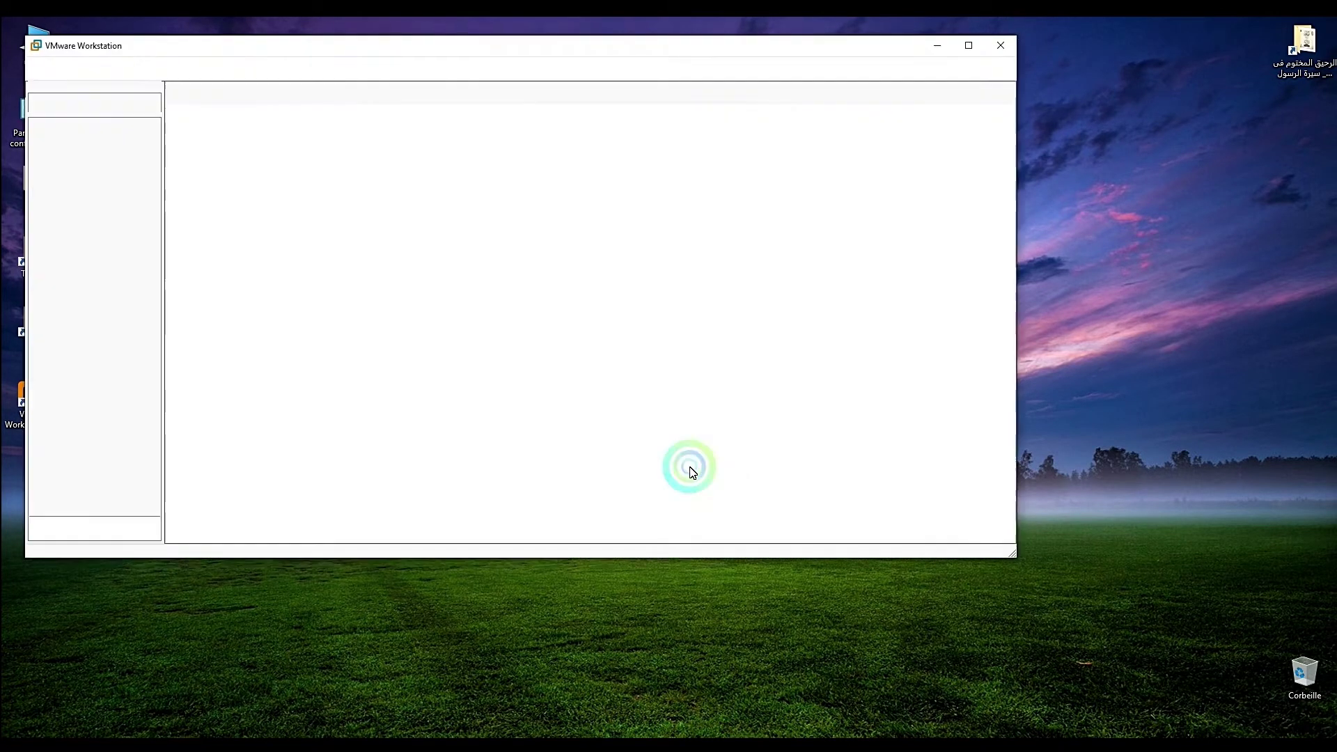
# - Start a new virtual machine with the Custom (advanced) configuration and Workstation 15.x hardware compatibility
pyautogui.click(617, 215)
pyautogui.click(680, 396)
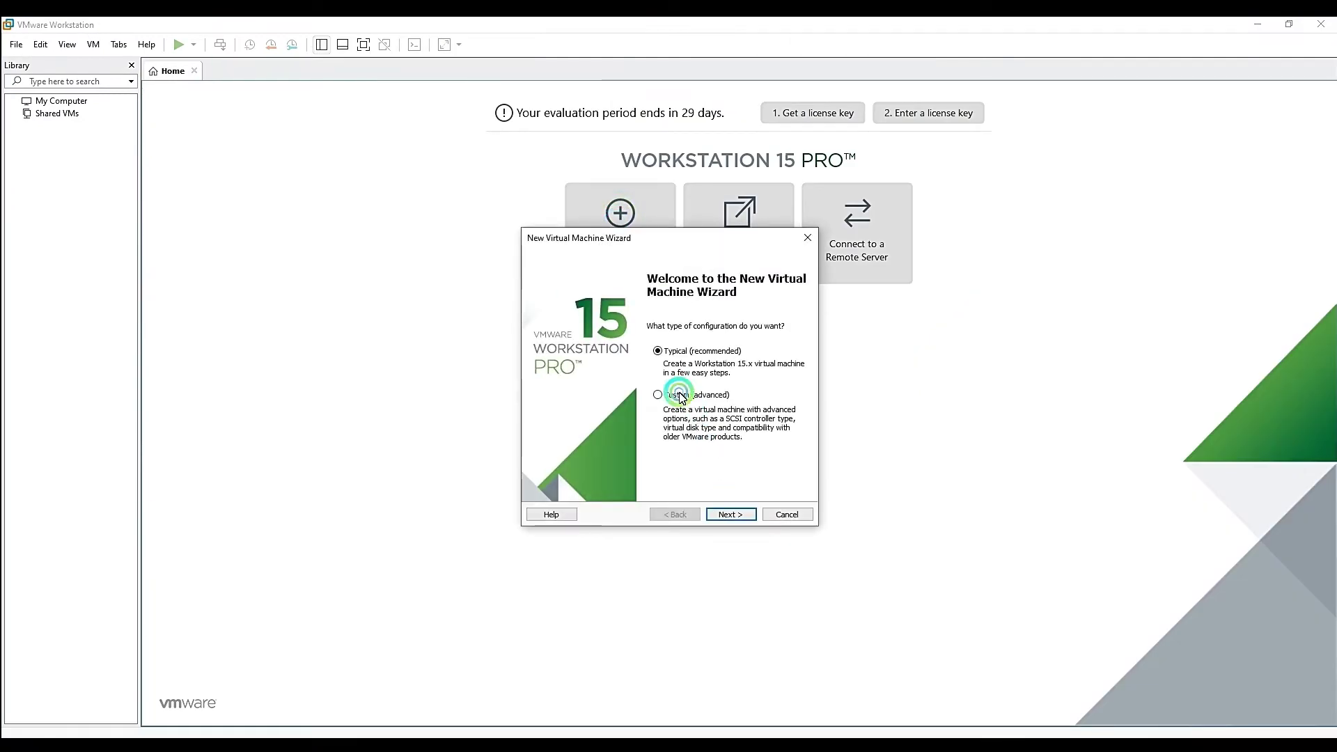
pyautogui.click(725, 514)
pyautogui.click(737, 508)
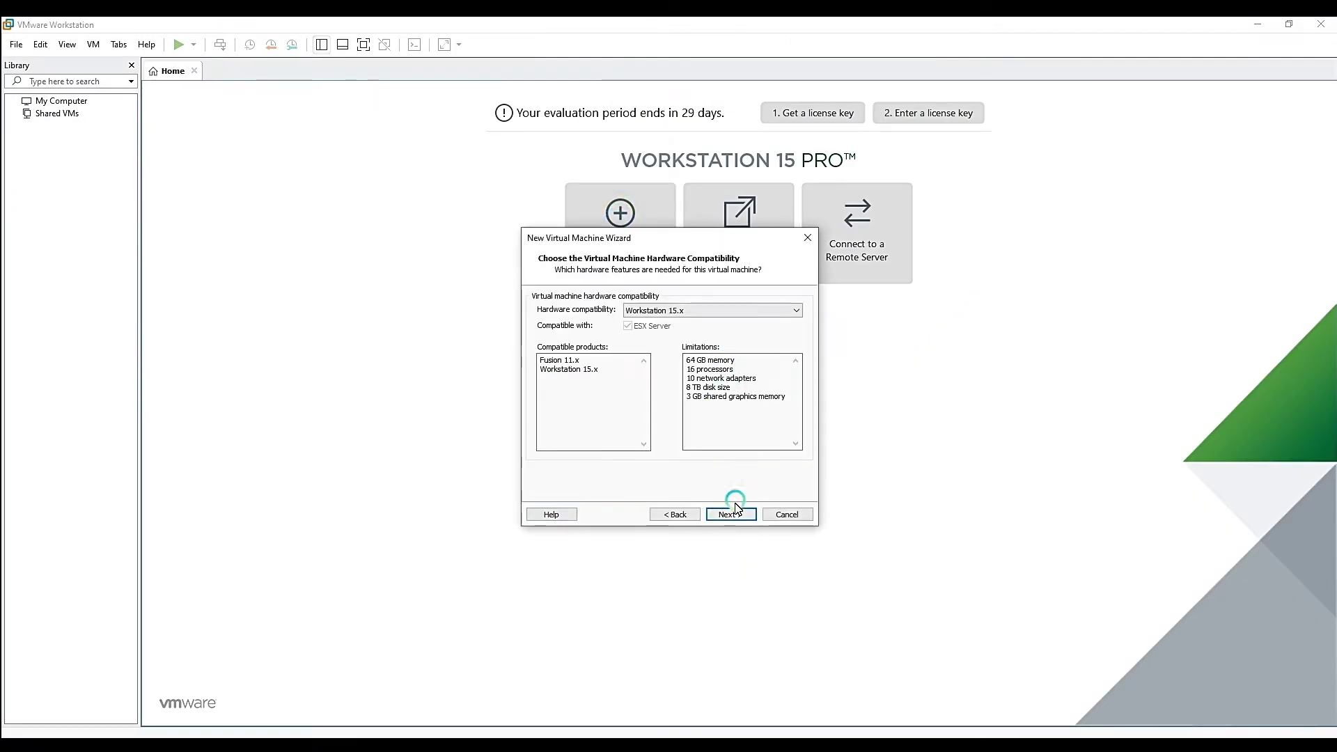
pyautogui.click(728, 513)
# - Use the 21996.1.210529-1541.co_release_CLIENT ISO from the WIN 11 folder as installer image, with Windows 10 x64 as guest operating system
pyautogui.click(546, 379)
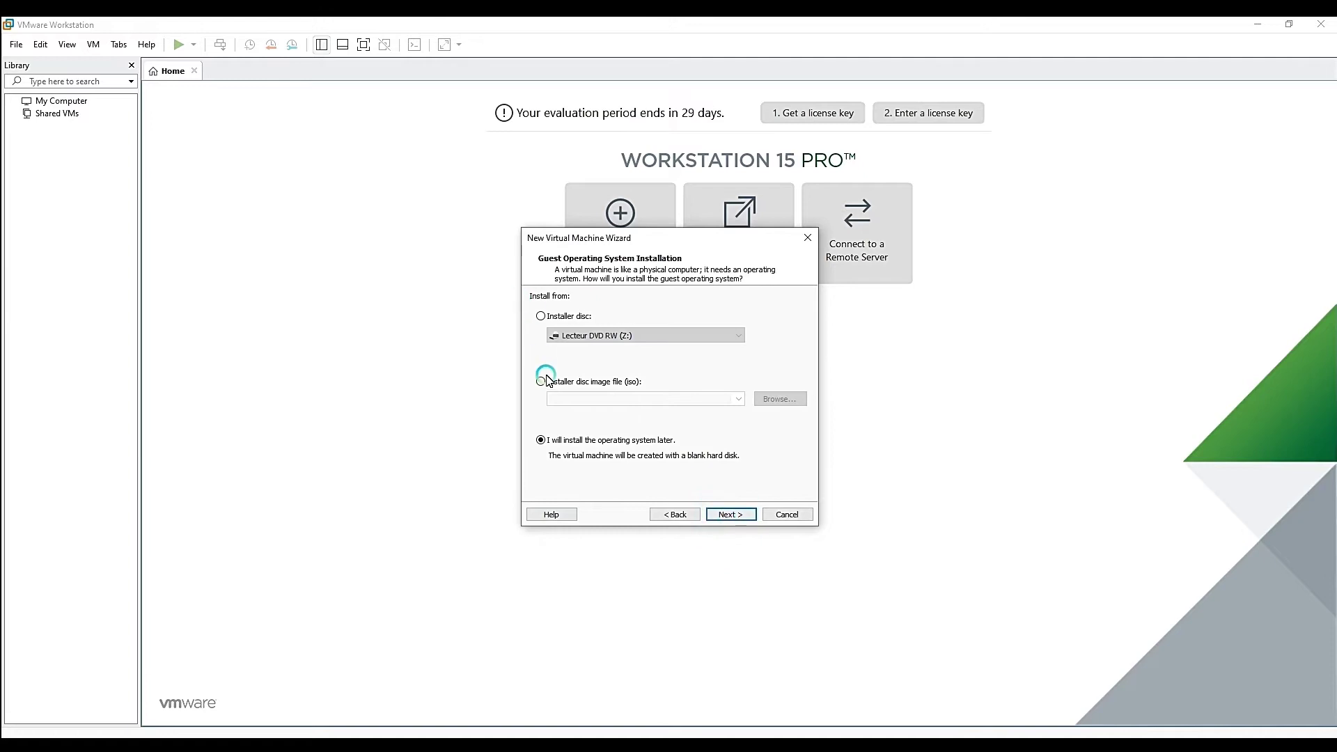
pyautogui.click(780, 399)
pyautogui.click(743, 351)
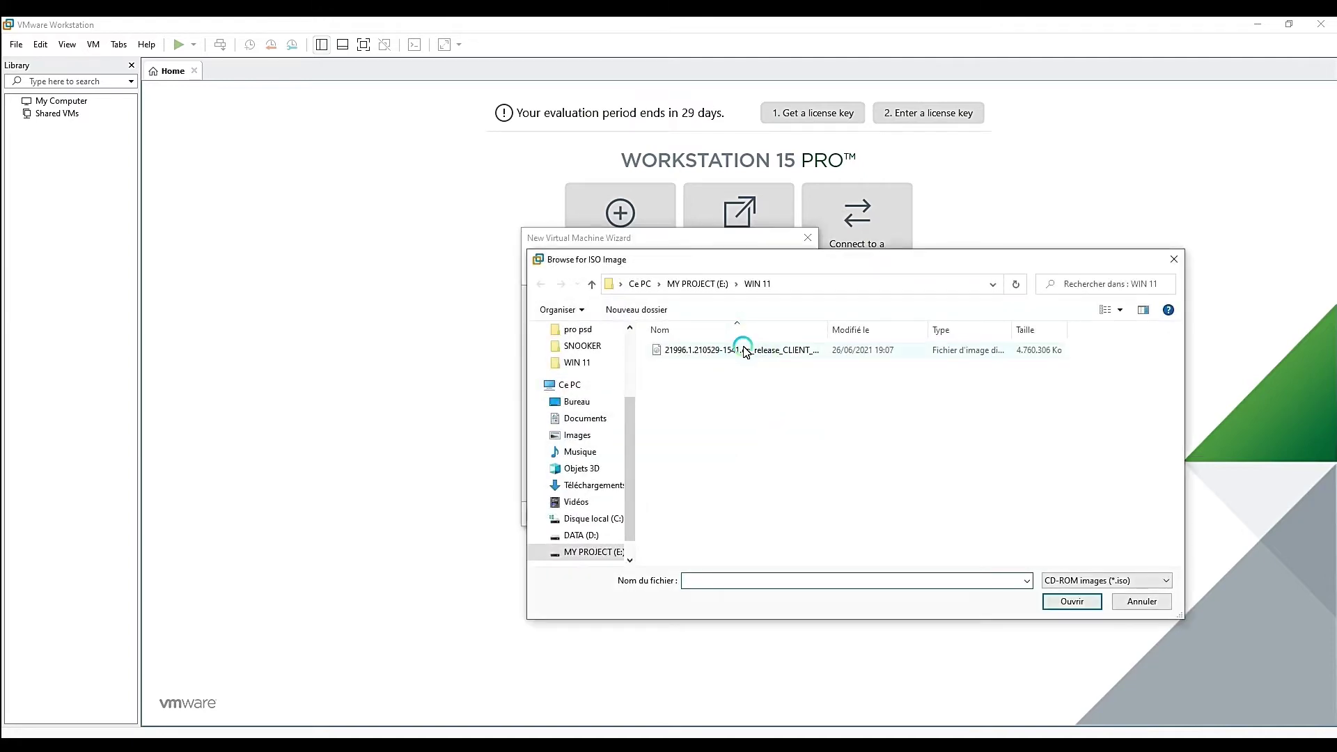
pyautogui.click(744, 351)
pyautogui.click(728, 514)
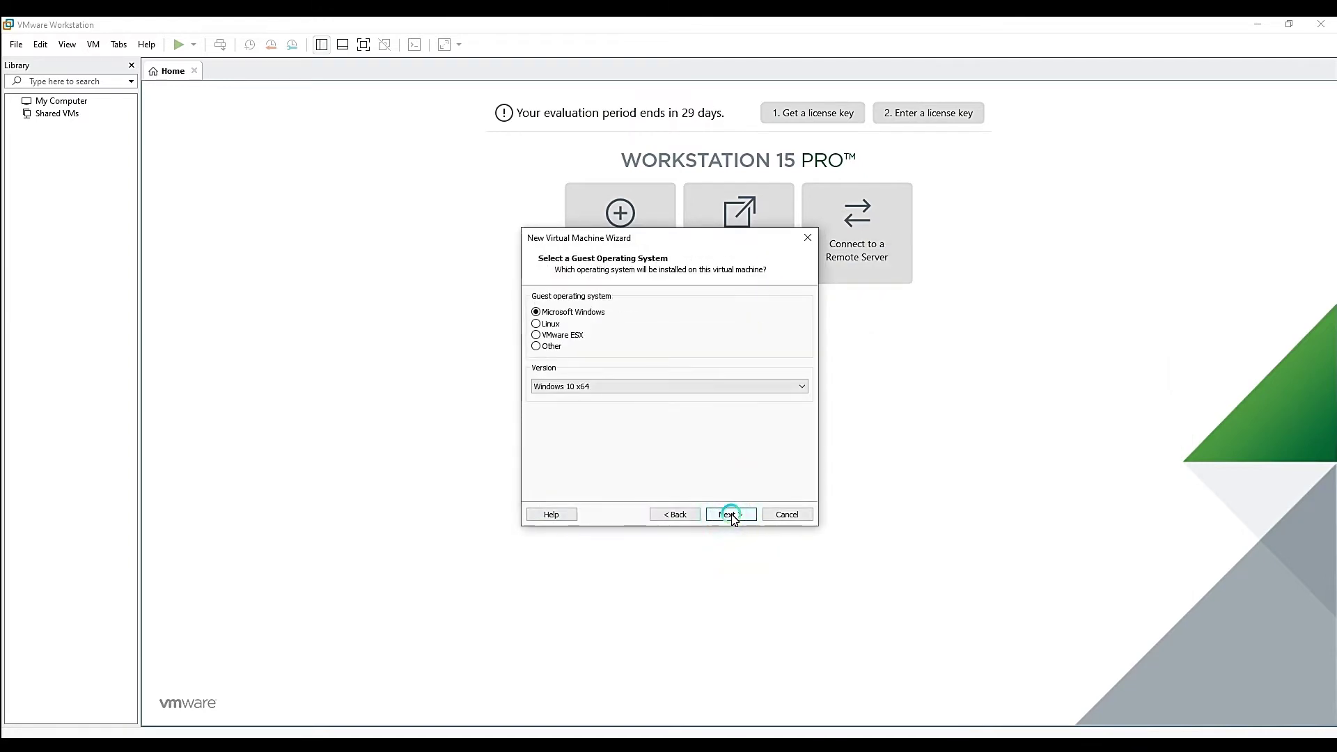
pyautogui.click(730, 515)
# - Try to name the virtual machine "Windows 11 x64"
pyautogui.click(615, 317)
pyautogui.press('BackSpace')
pyautogui.press('BackSpace')
pyautogui.press('BackSpace')
pyautogui.press('BackSpace')
pyautogui.hotkey('shift', 'Right')
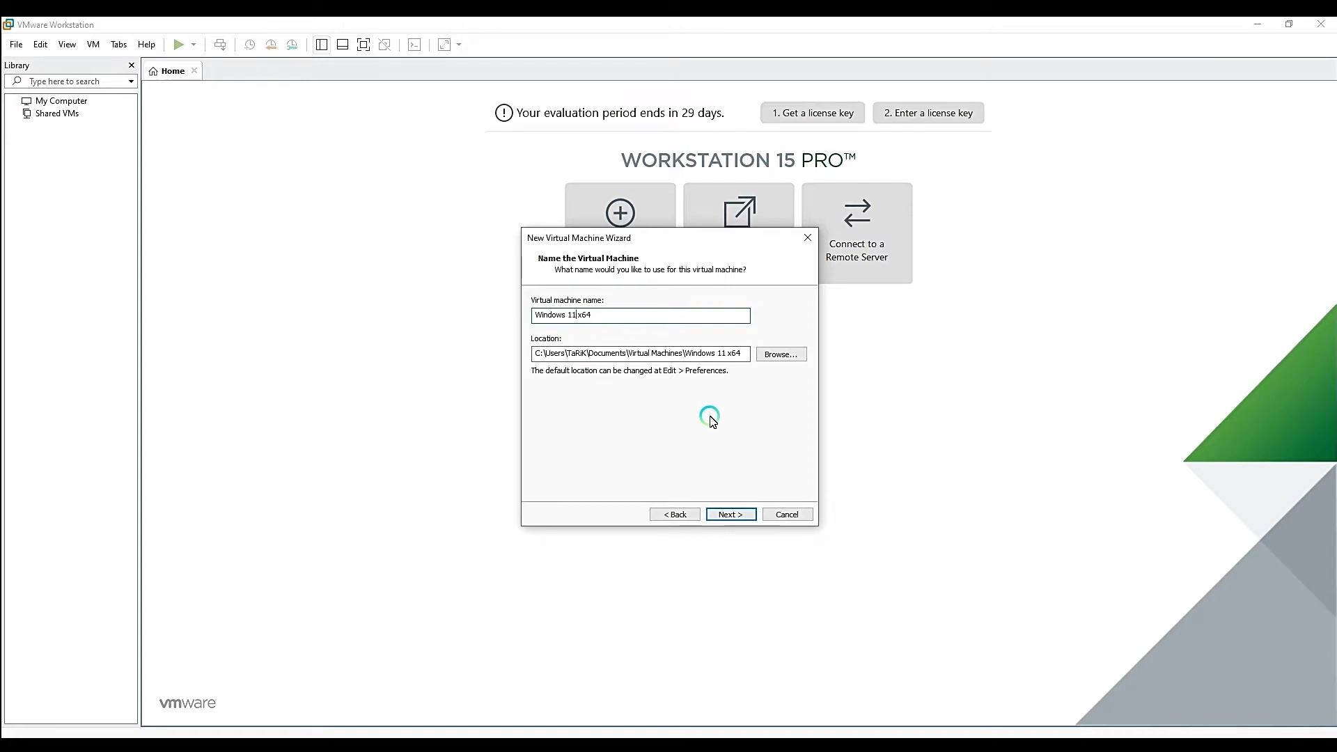
pyautogui.click(725, 514)
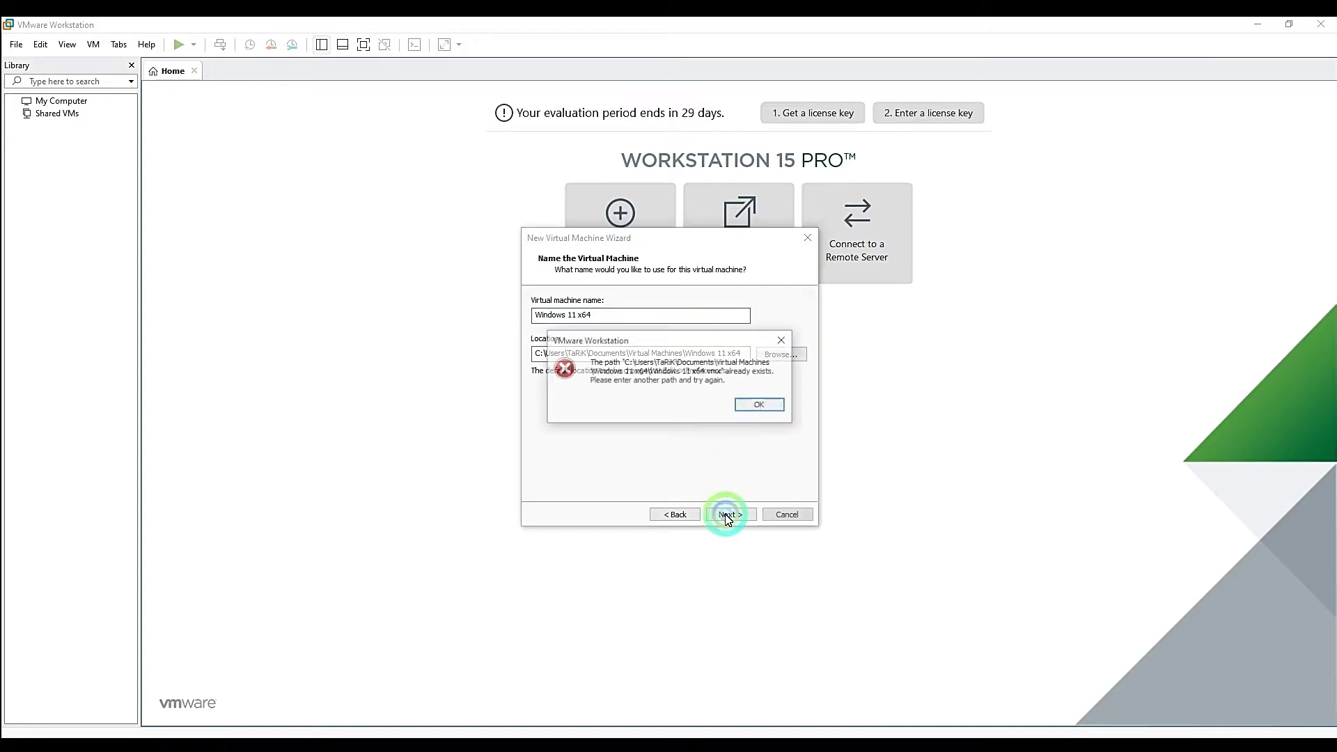
pyautogui.click(763, 406)
# - Shorten the virtual machine's name to "Windows 11" and accept its matching location
pyautogui.click(651, 319)
pyautogui.press('BackSpace')
pyautogui.press('BackSpace')
pyautogui.press('BackSpace')
pyautogui.press('BackSpace')
pyautogui.click(611, 319)
pyautogui.click(624, 351)
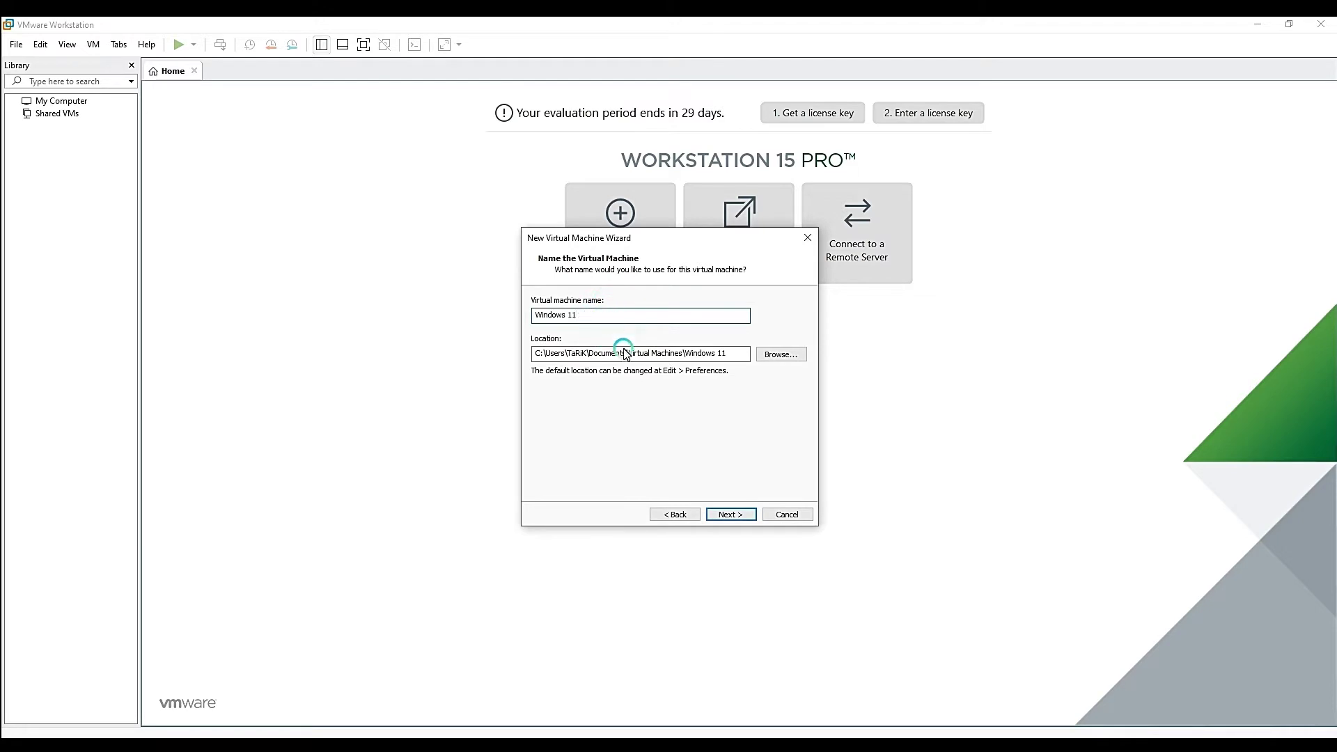
pyautogui.click(728, 514)
# - Choose the virtual machine's firmware type and assign 2 processors with 2 cores each
pyautogui.click(537, 313)
pyautogui.click(731, 514)
pyautogui.click(729, 328)
pyautogui.click(729, 309)
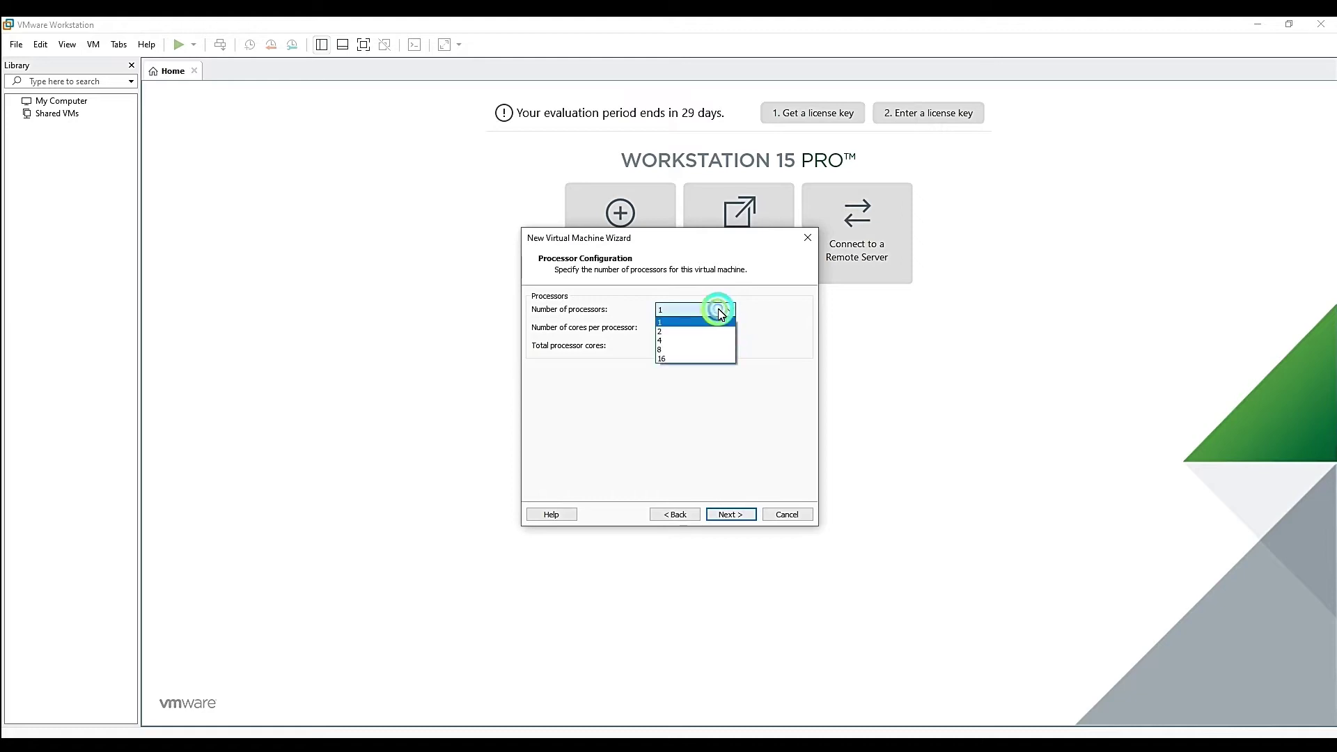
pyautogui.click(710, 337)
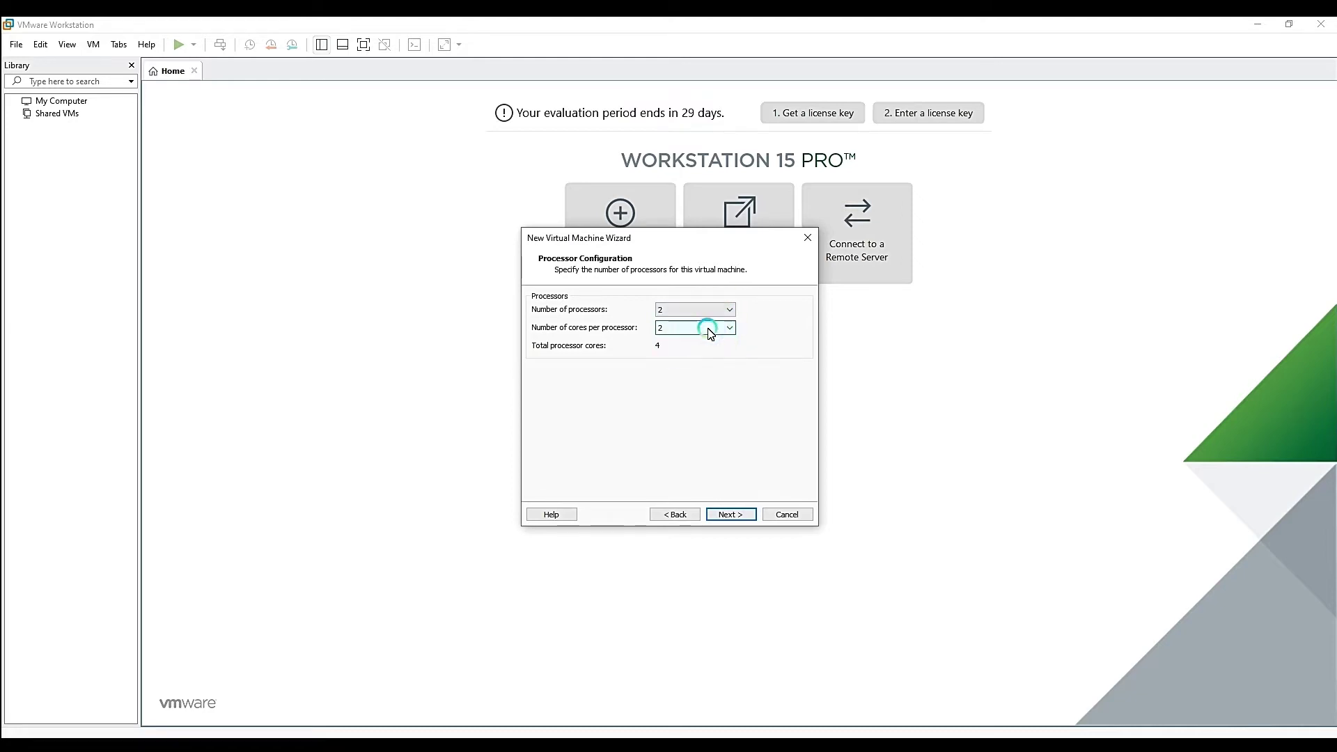
pyautogui.click(732, 515)
# - Allocate 8 GB of memory to the virtual machine, keeping NAT networking and the LSI Logic SAS controller
pyautogui.moveTo(570, 374); pyautogui.dragTo(571, 357)
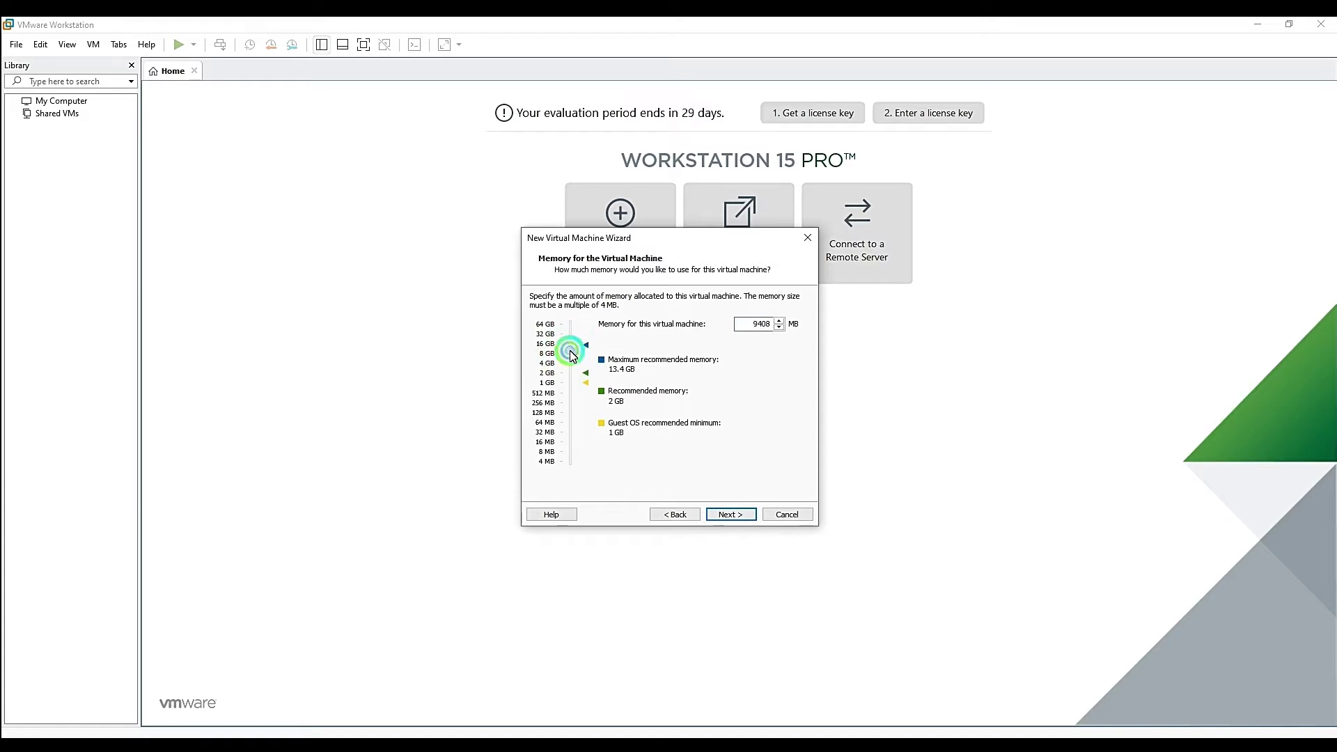
pyautogui.click(731, 515)
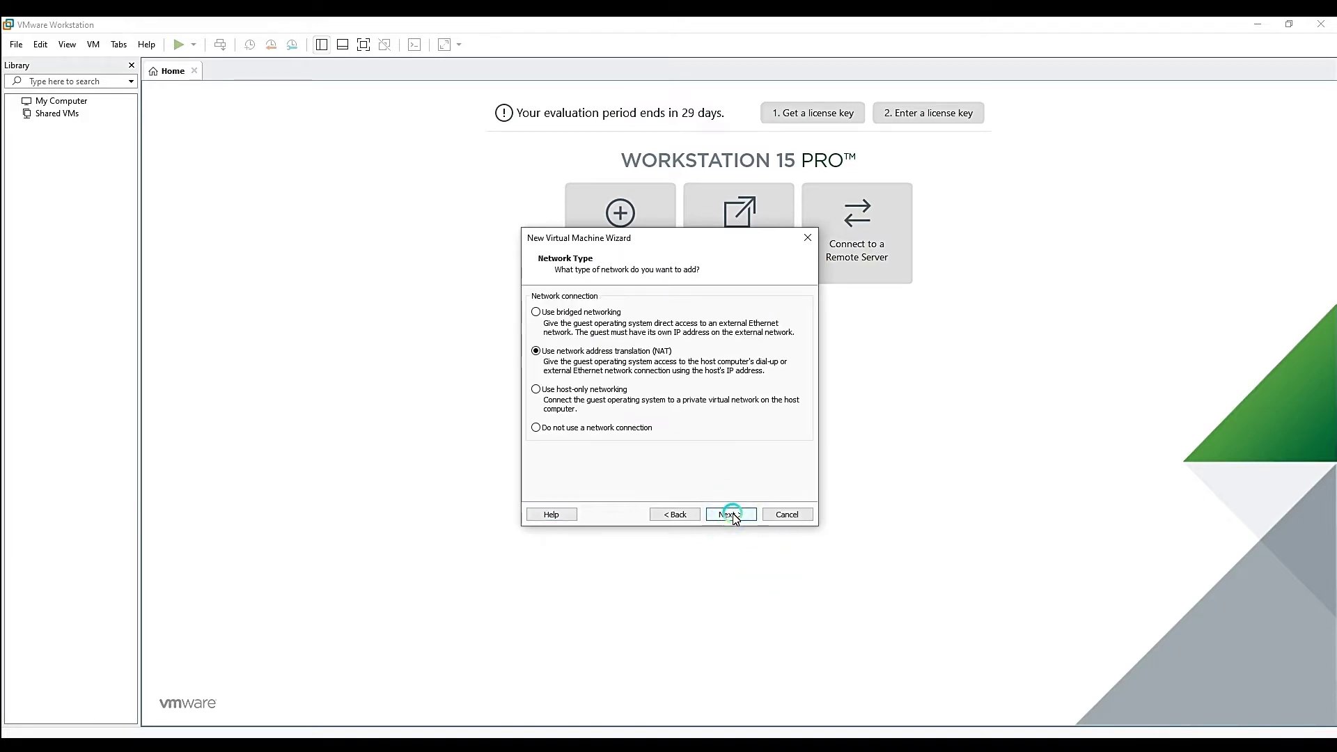
pyautogui.click(731, 514)
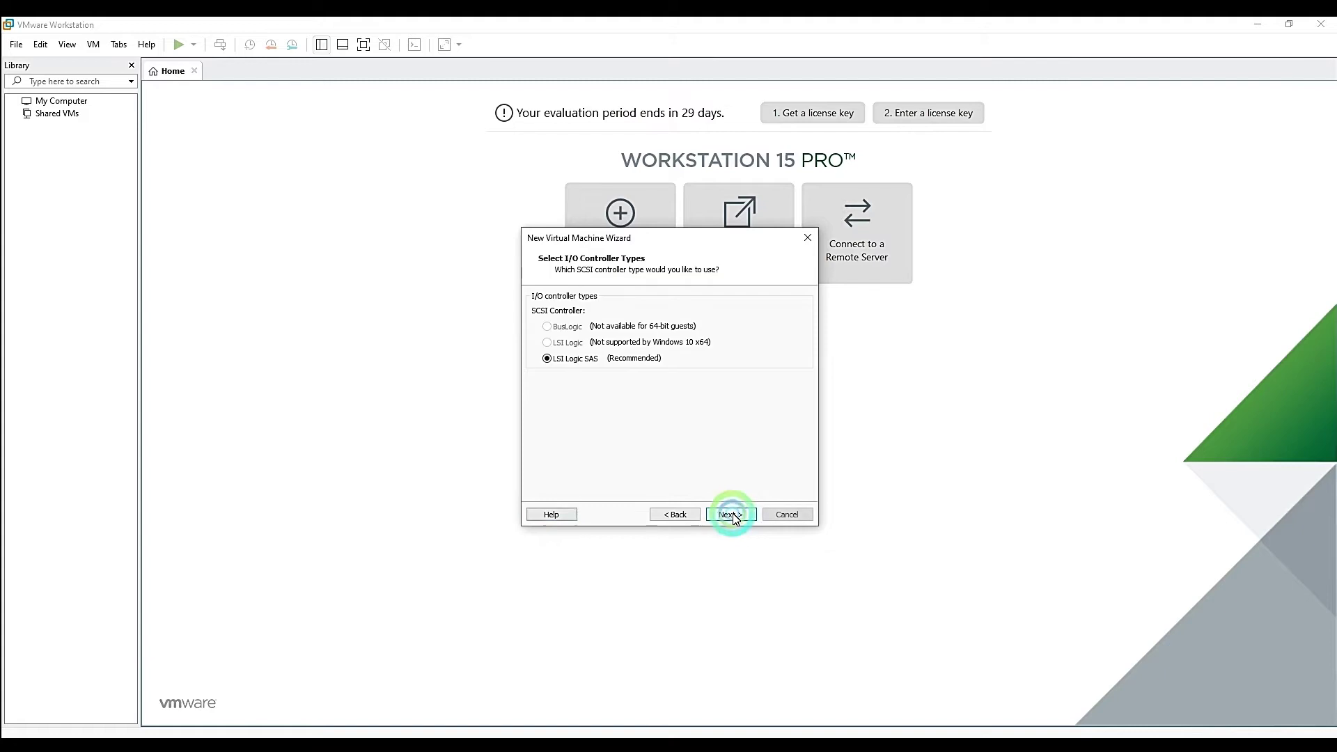
pyautogui.click(731, 514)
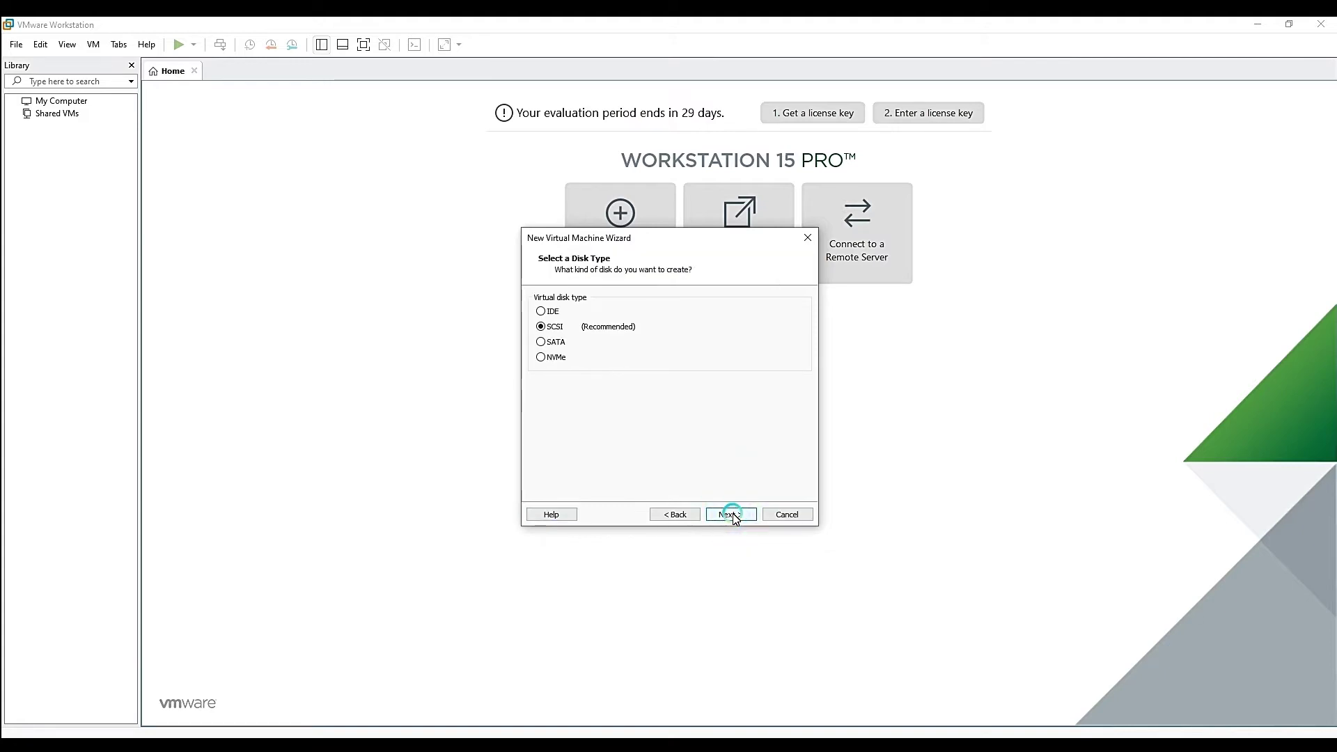
# - Create a new 60 GB SCSI virtual disk stored as Windows 11.vmdk and finish creating the virtual machine
pyautogui.click(731, 514)
pyautogui.click(731, 515)
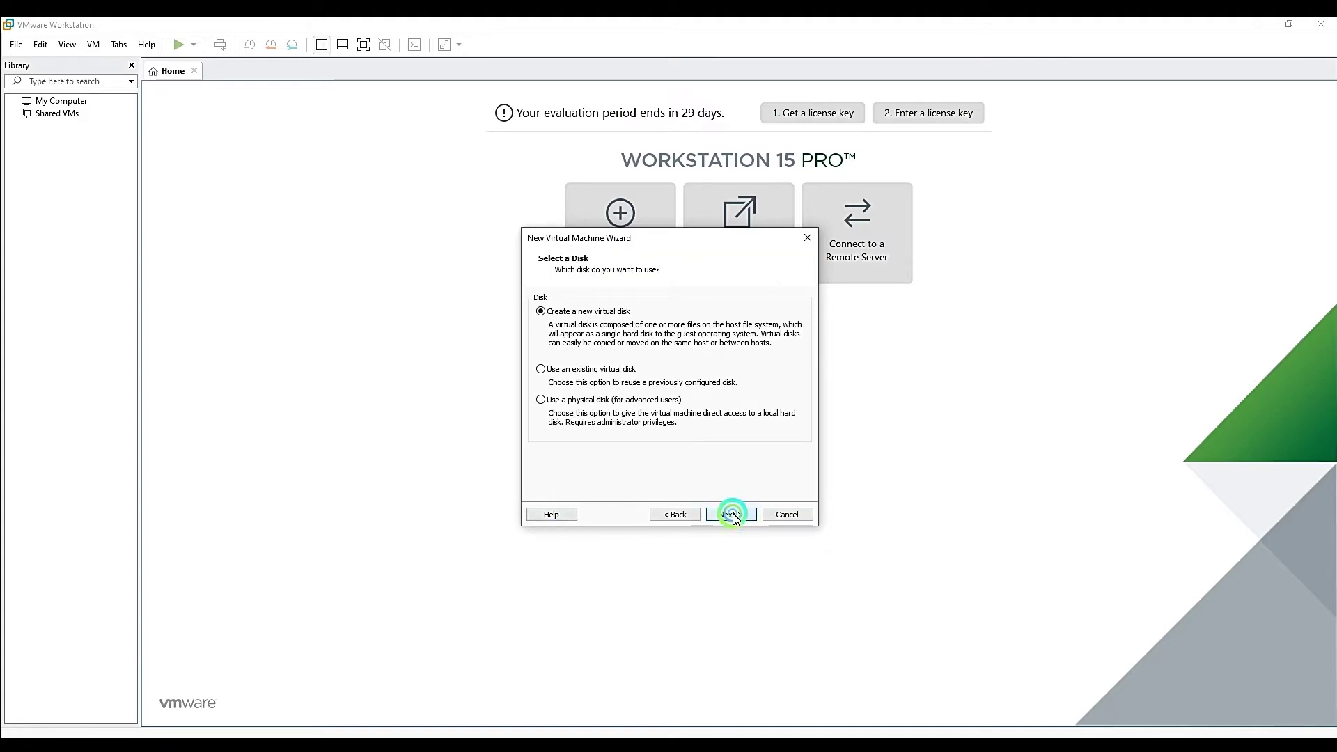
pyautogui.click(731, 515)
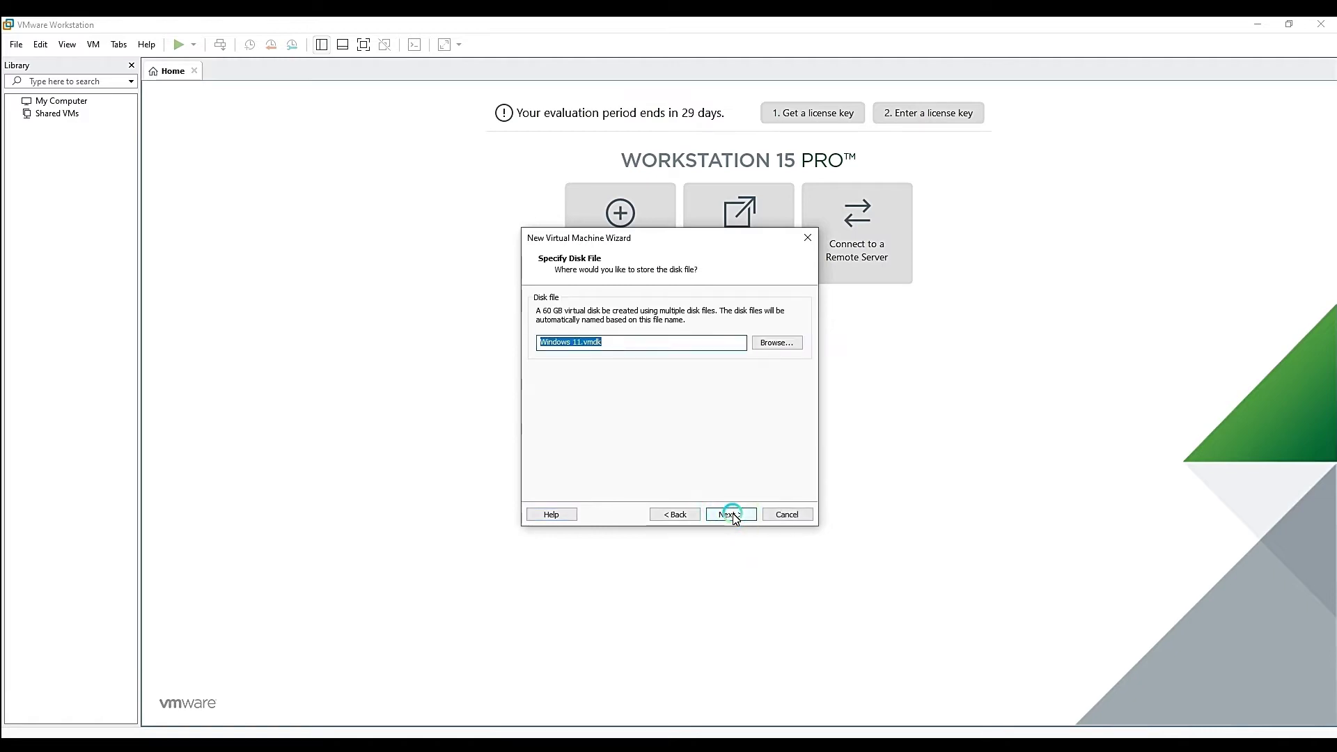
pyautogui.click(731, 514)
pyautogui.click(731, 515)
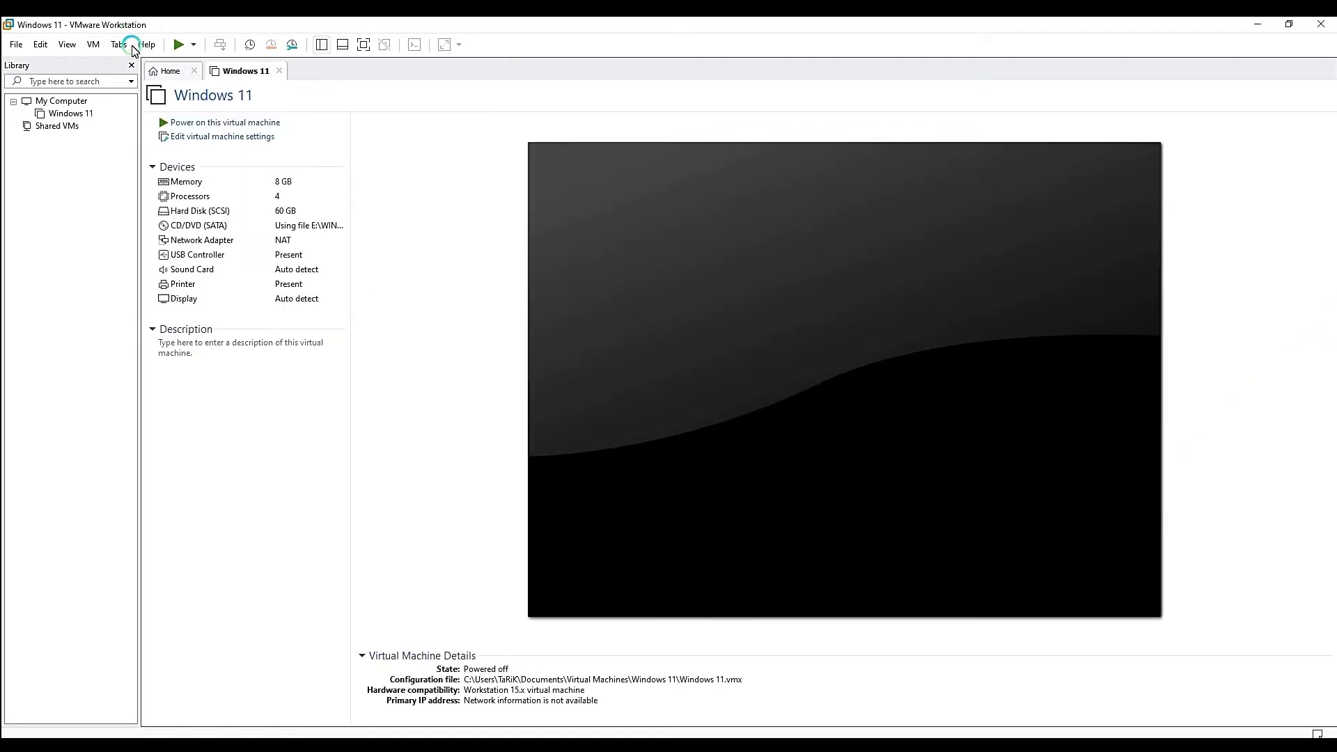
# - Power on the Windows 11 virtual machine and accept English (United States) with the US keyboard in Windows Setup
pyautogui.click(188, 126)
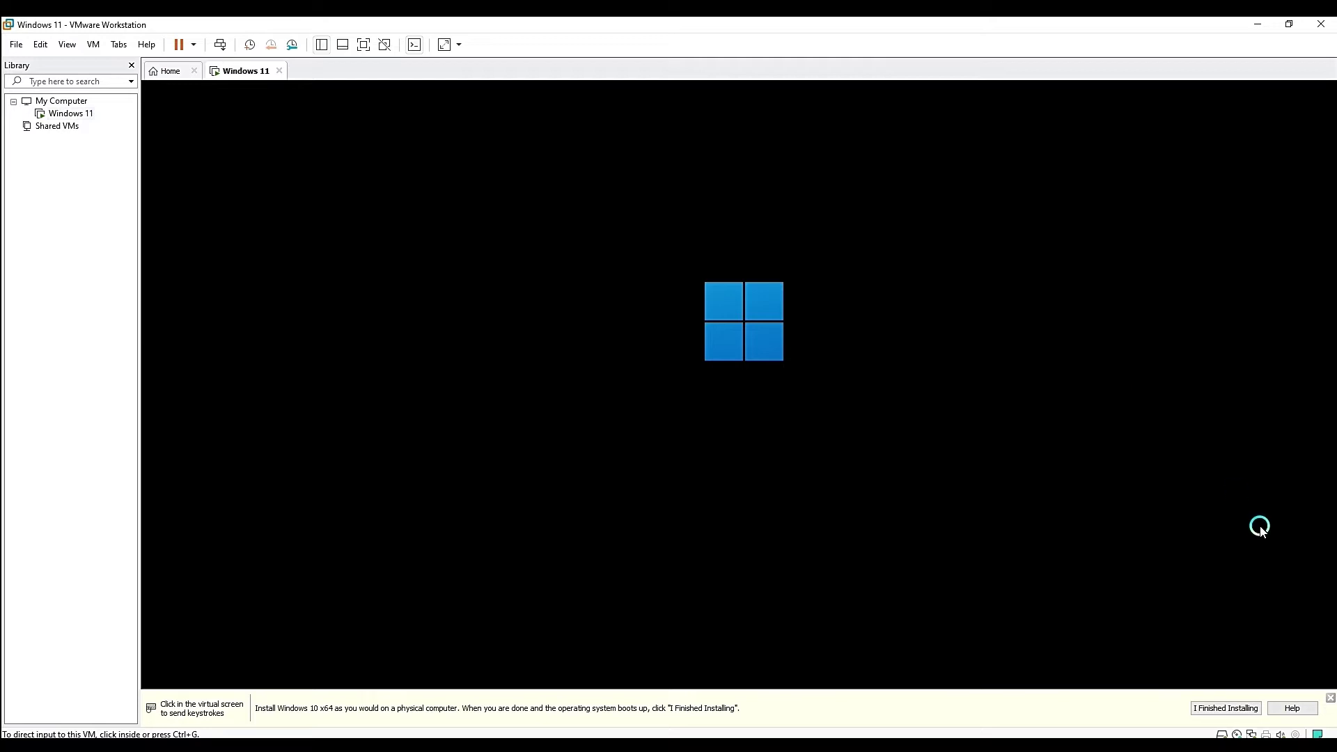
pyautogui.click(1331, 697)
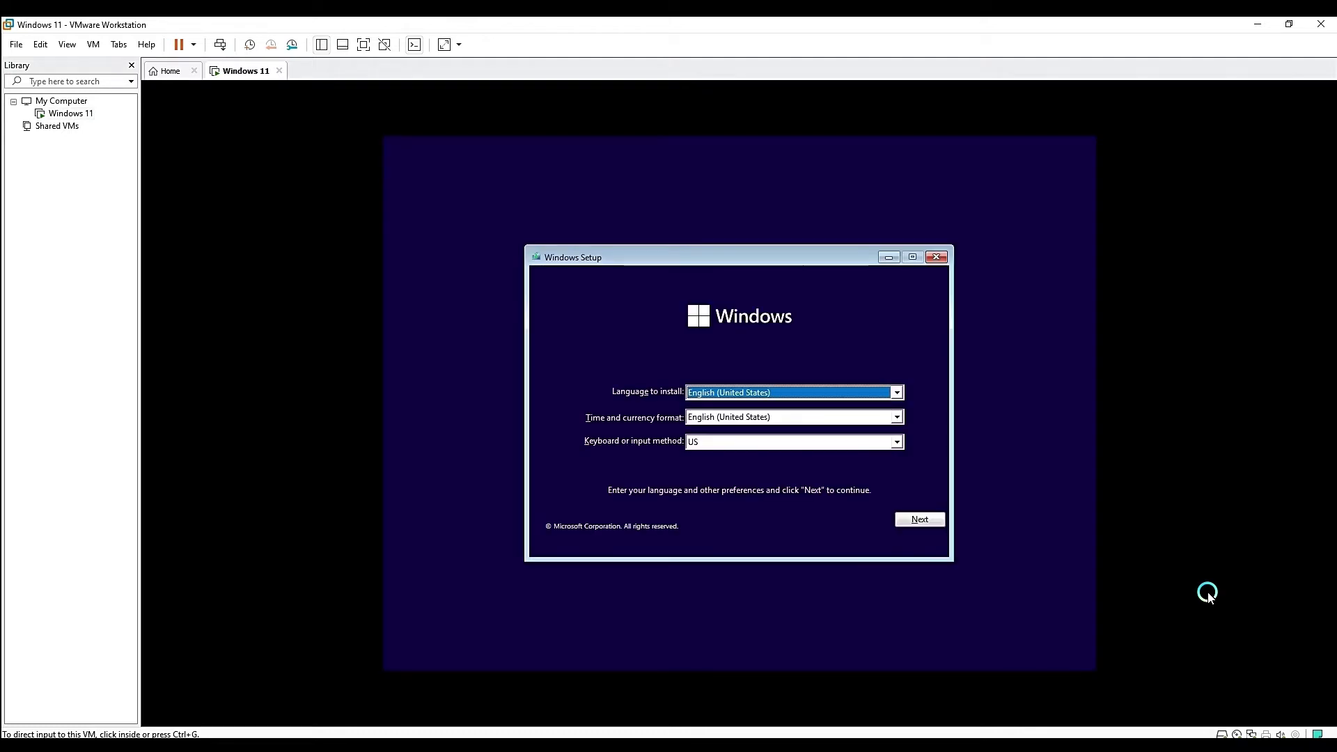
pyautogui.click(896, 392)
pyautogui.click(894, 395)
pyautogui.click(894, 394)
pyautogui.click(919, 520)
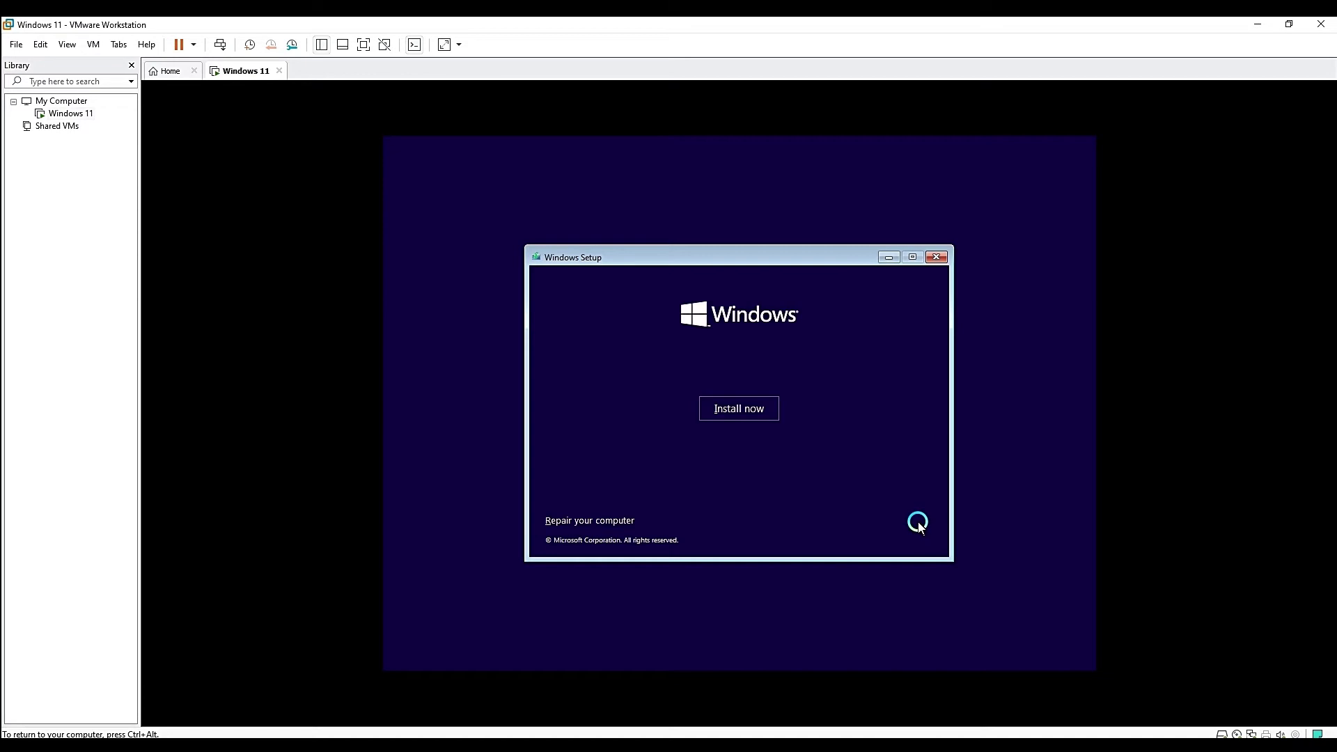
# - Start the Windows installation without a product key and choose the Windows 11 Pro edition
pyautogui.click(733, 408)
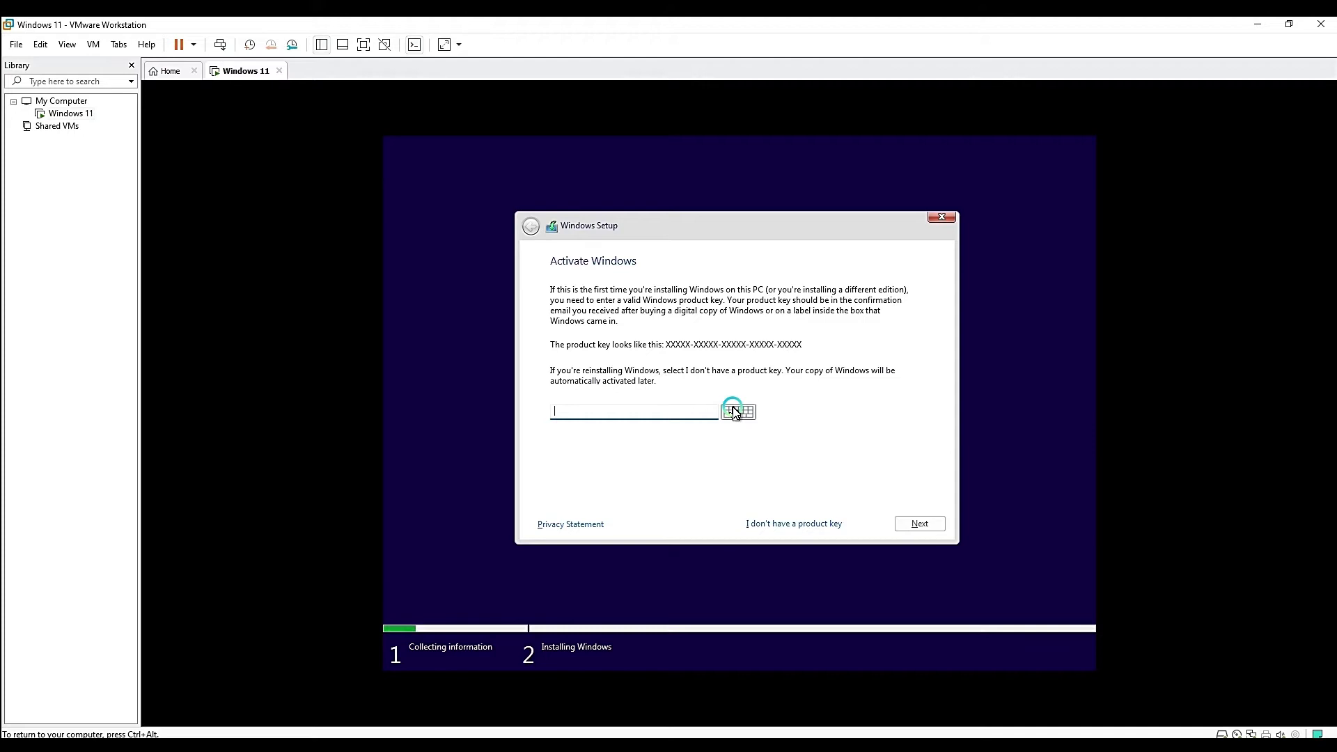
pyautogui.click(806, 524)
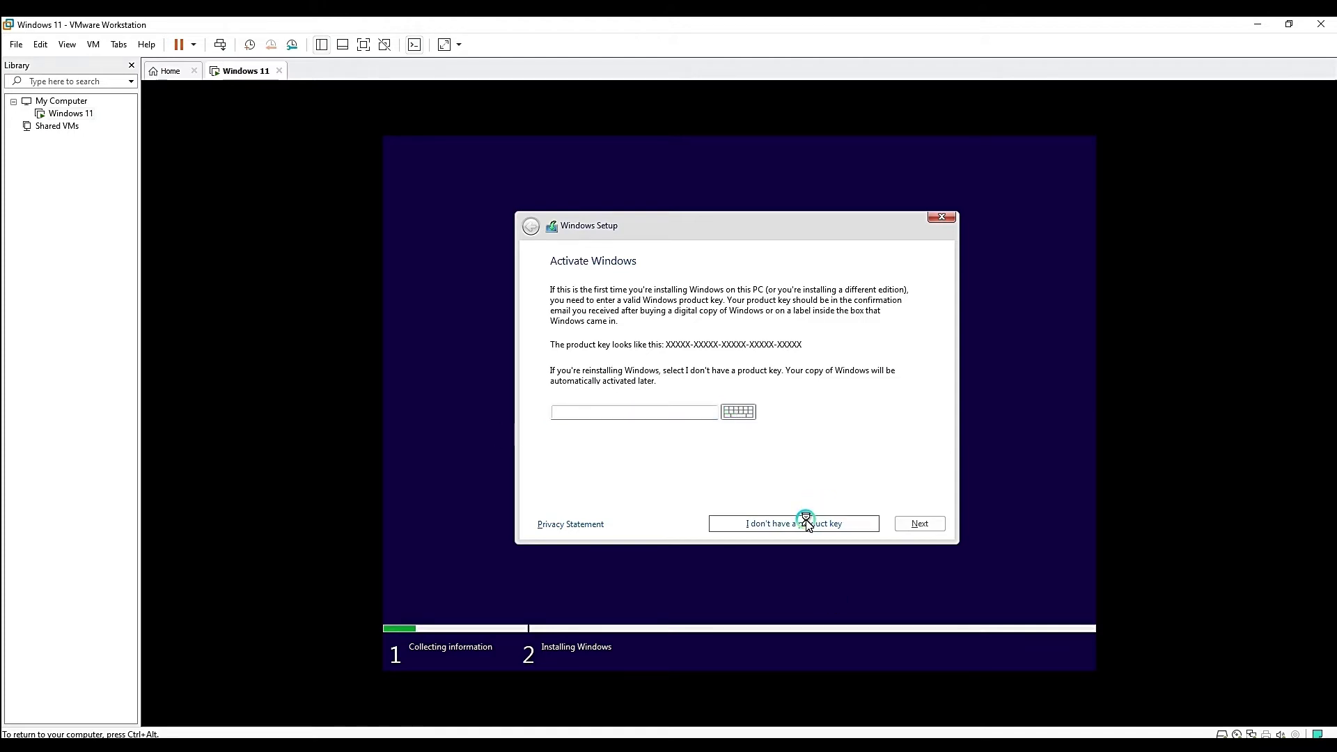
pyautogui.click(575, 375)
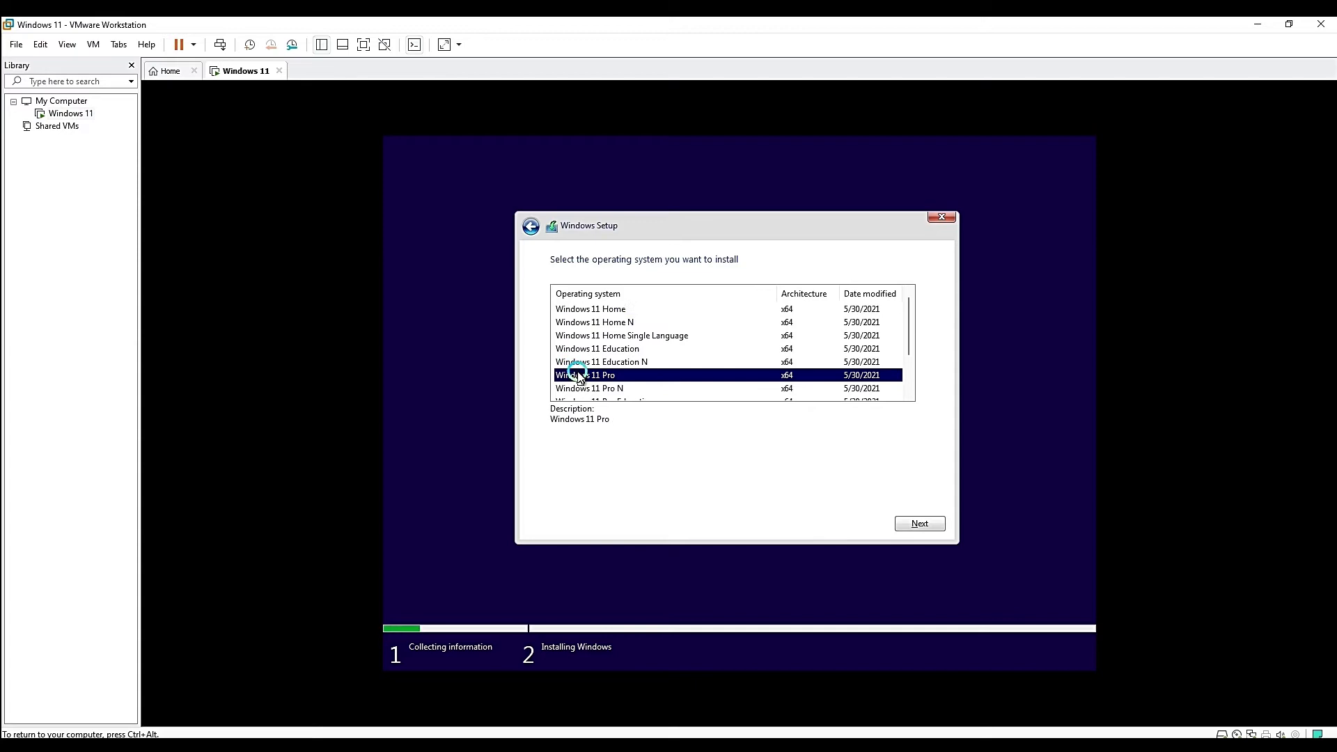
pyautogui.click(911, 525)
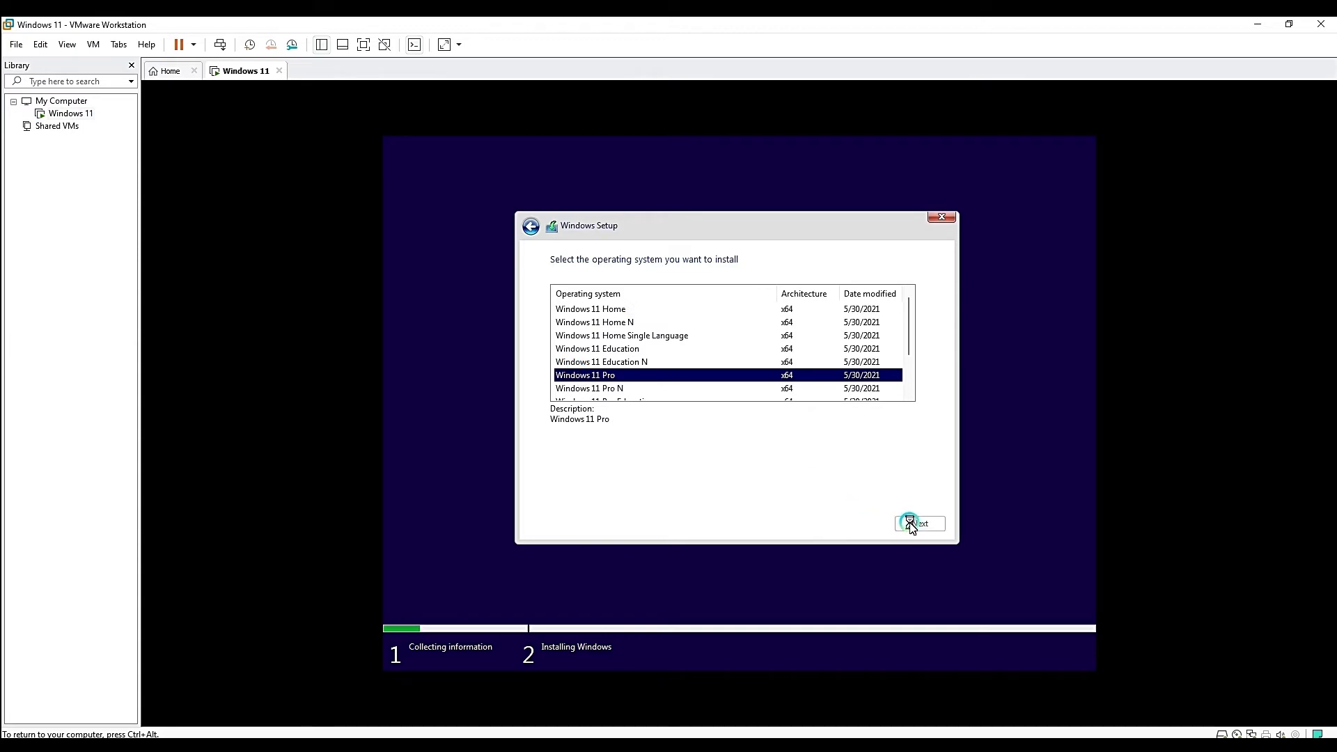
# - Accept the Windows licence terms and choose the custom, Windows-only installation
pyautogui.click(696, 468)
pyautogui.click(918, 507)
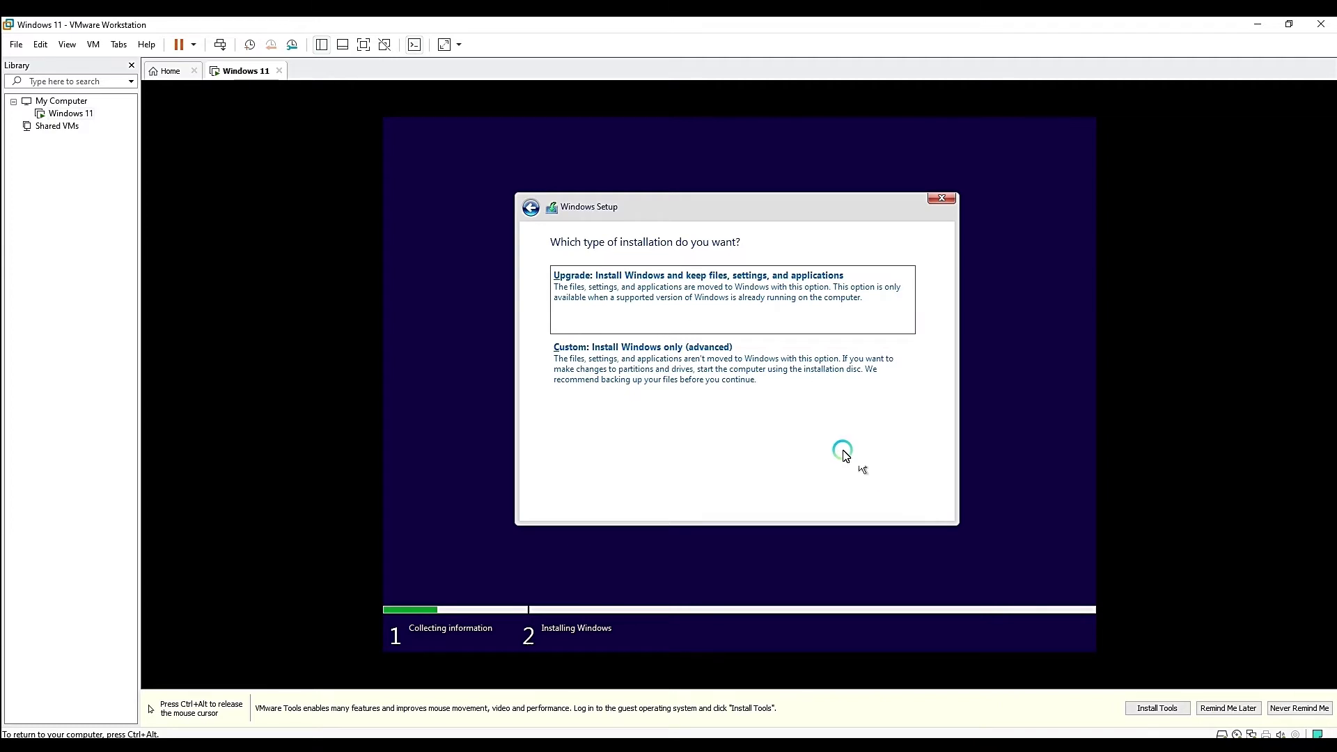
pyautogui.click(773, 358)
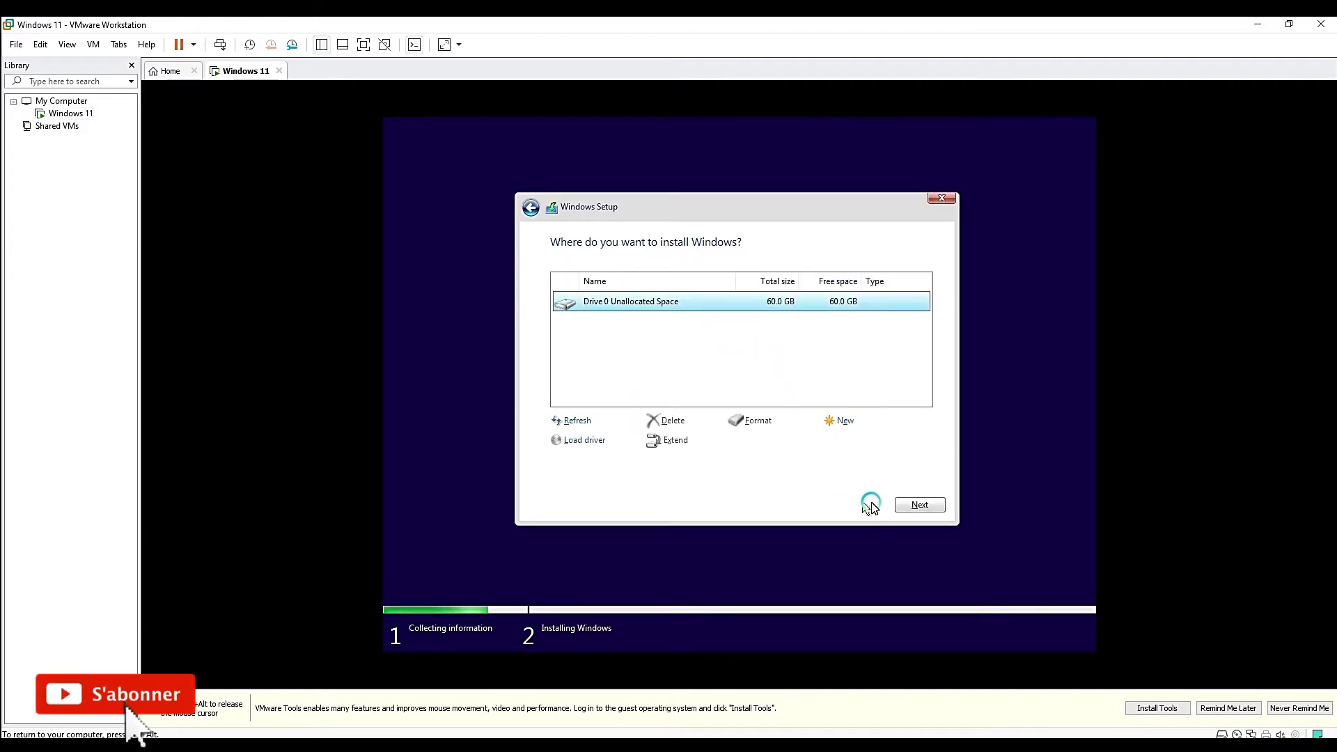
# - Create a new partition from Drive 0's unallocated space and start installing Windows on it
pyautogui.click(846, 421)
pyautogui.click(866, 440)
pyautogui.click(836, 442)
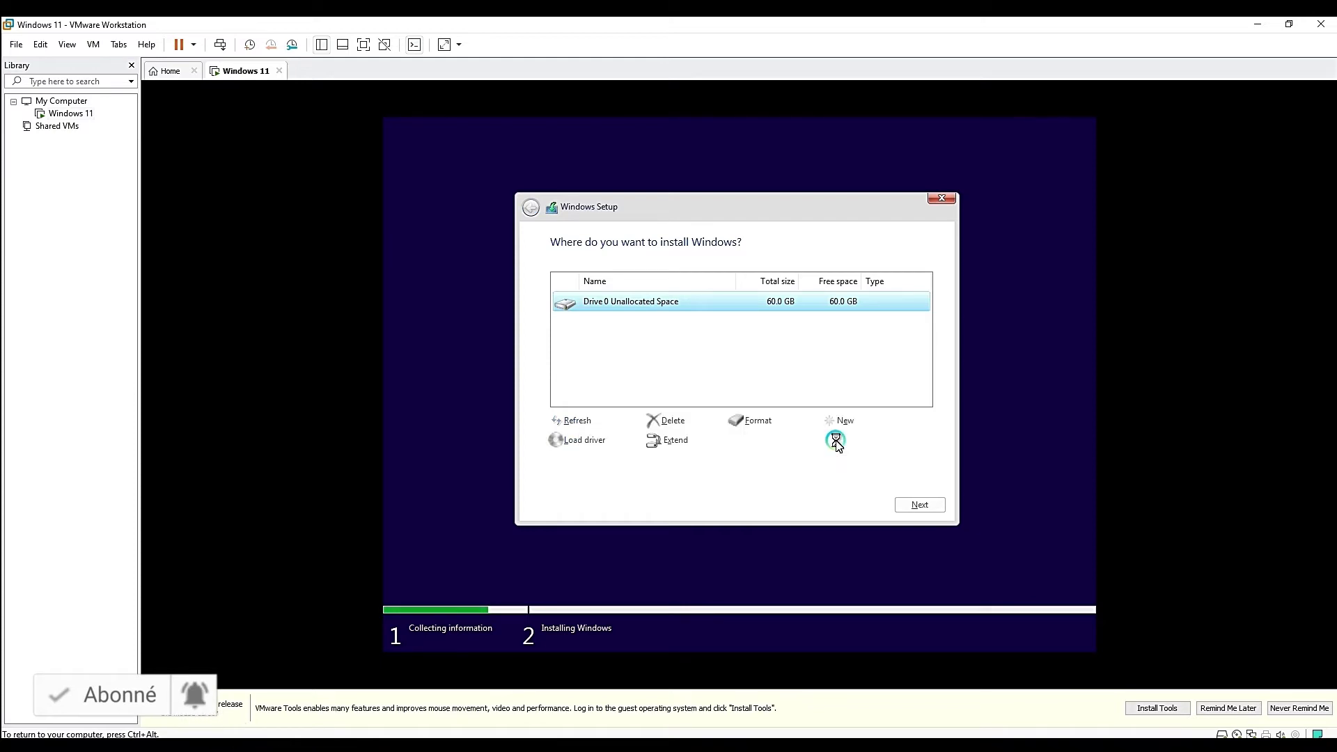
pyautogui.click(905, 503)
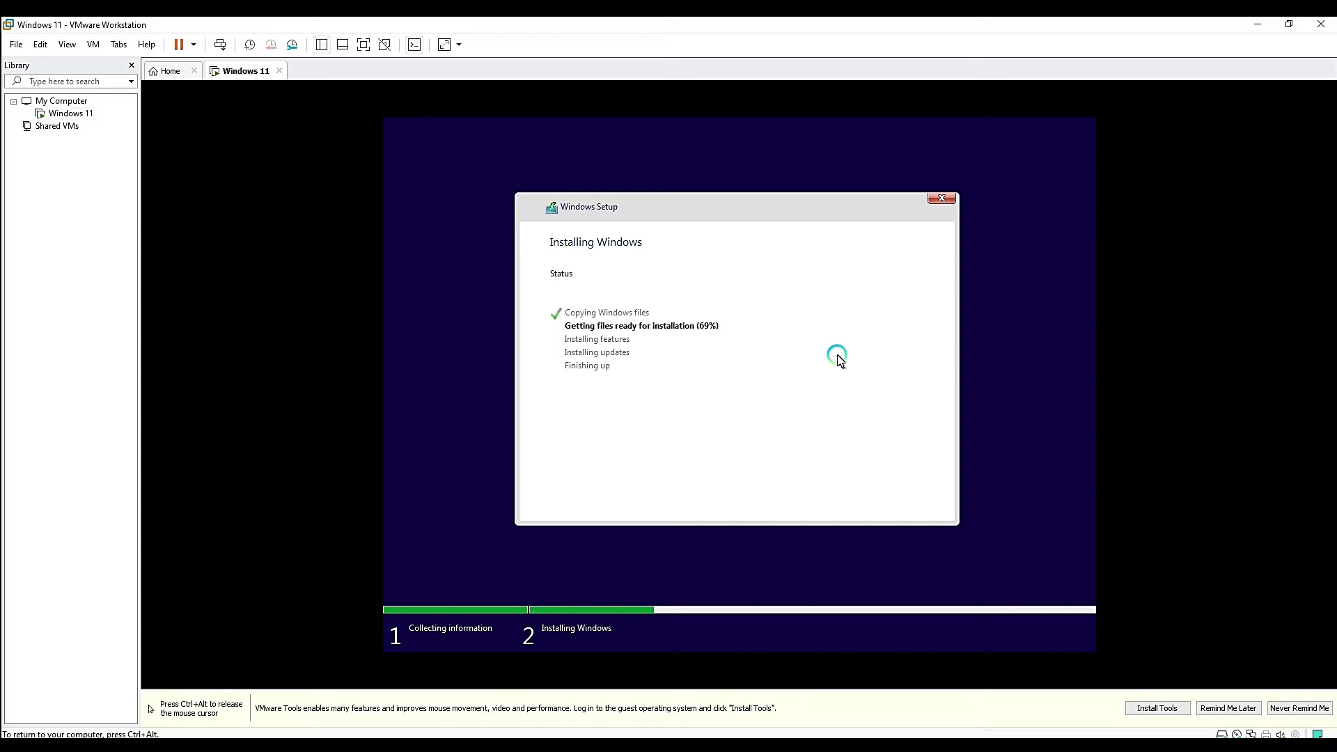
# - Release the cursor from the virtual machine and postpone the VMware Tools installation reminder
pyautogui.hotkey('ctrl', 'alt')
pyautogui.click(1229, 708)
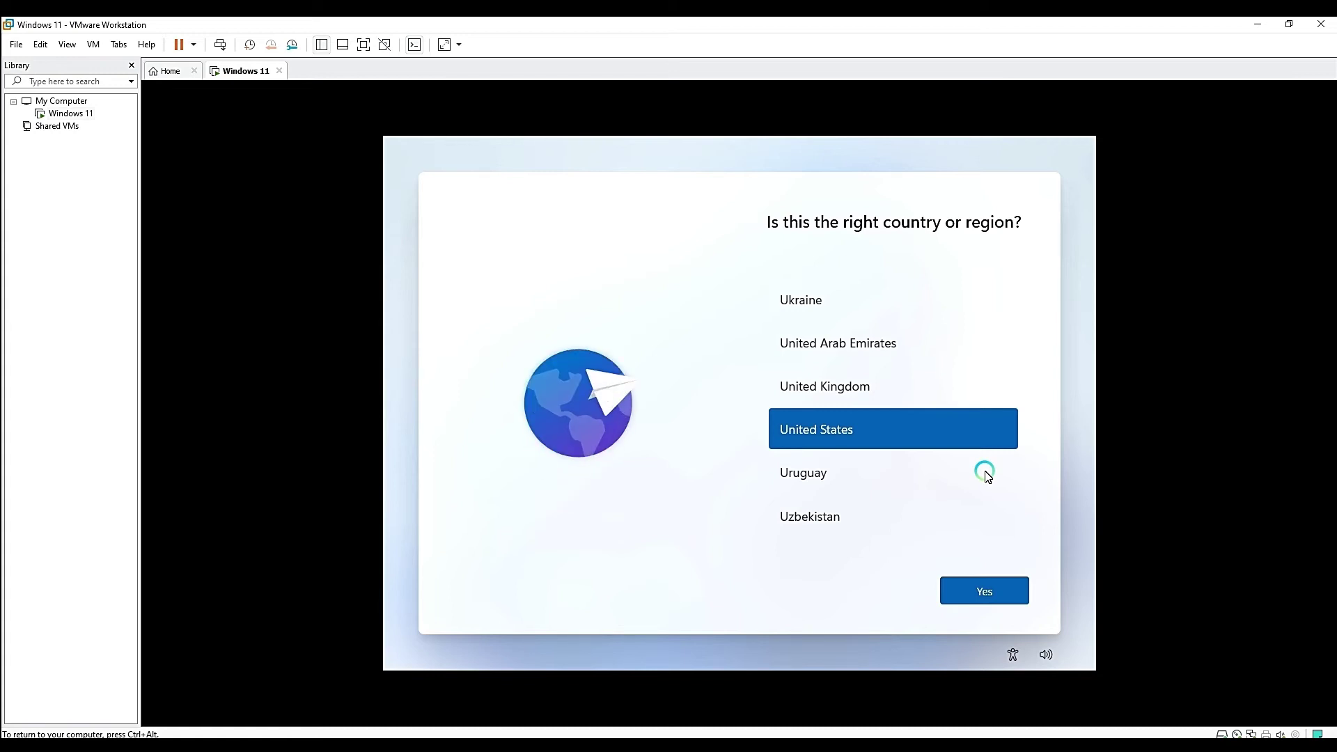
# - Choose Morocco as the country or region in the Windows 11 first-run setup
pyautogui.click(1012, 418)
pyautogui.moveTo(1028, 530); pyautogui.dragTo(1021, 439)
pyautogui.click(912, 448)
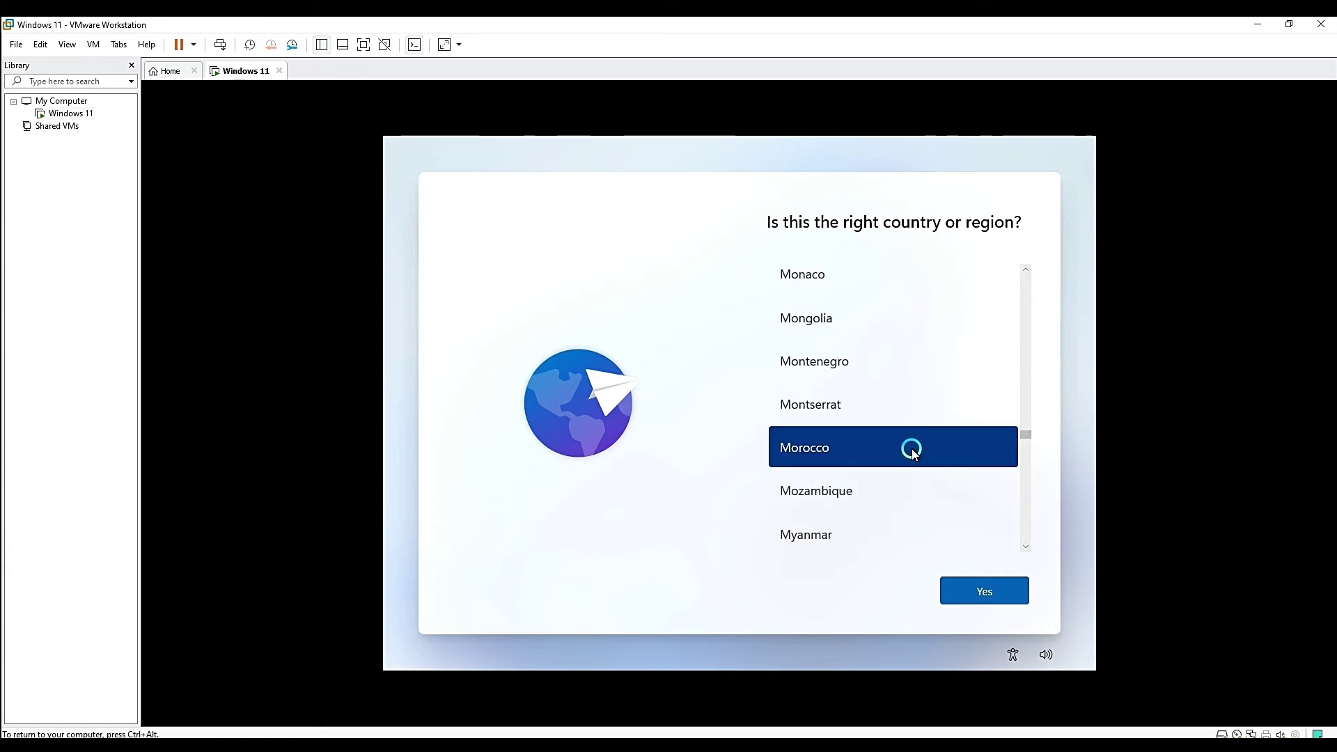
pyautogui.click(977, 593)
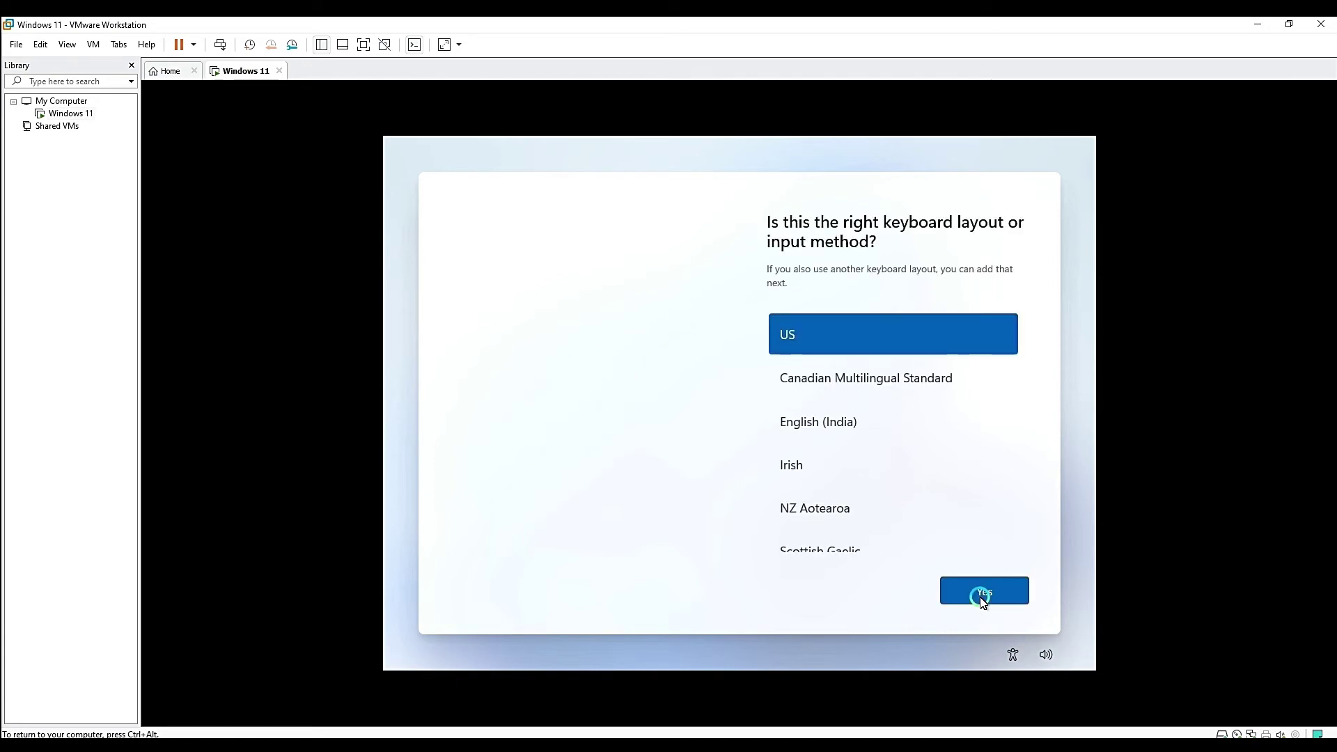
# - Accept the US keyboard layout without a second layout and set up the device for personal use
pyautogui.click(982, 601)
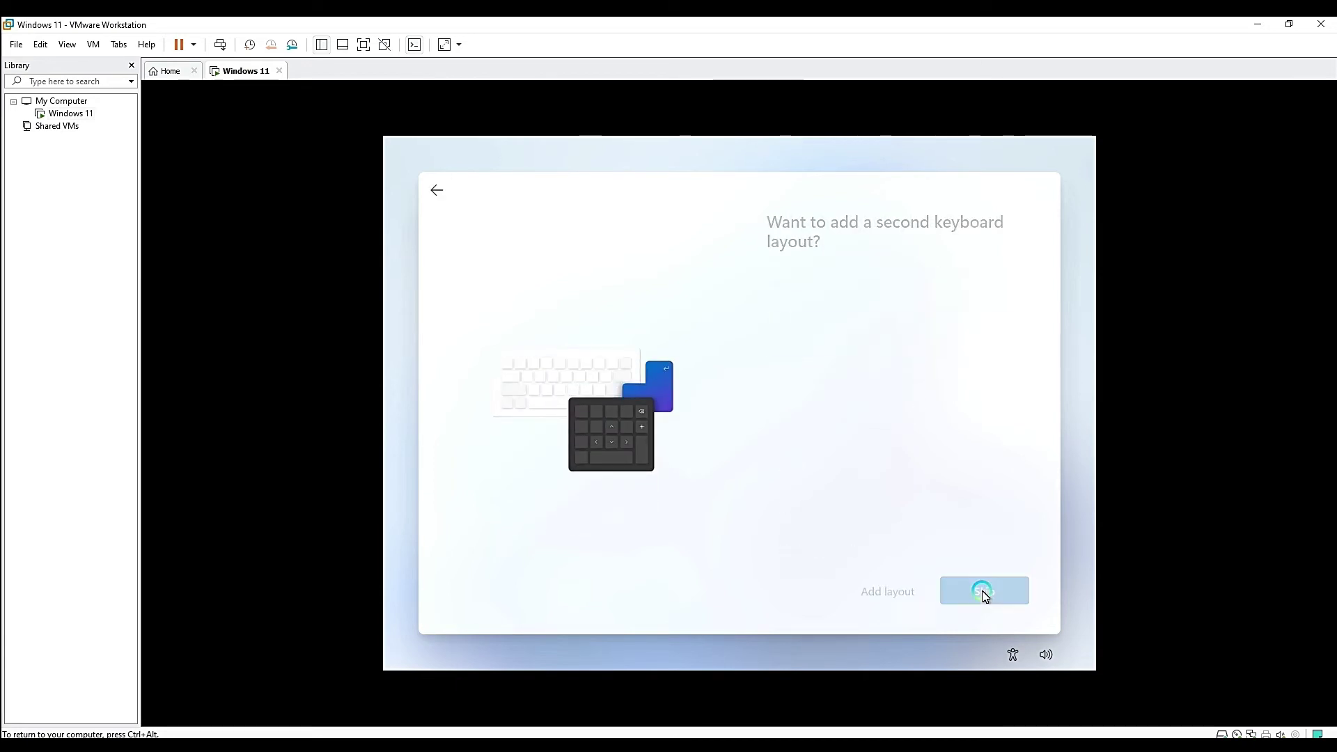
pyautogui.click(984, 594)
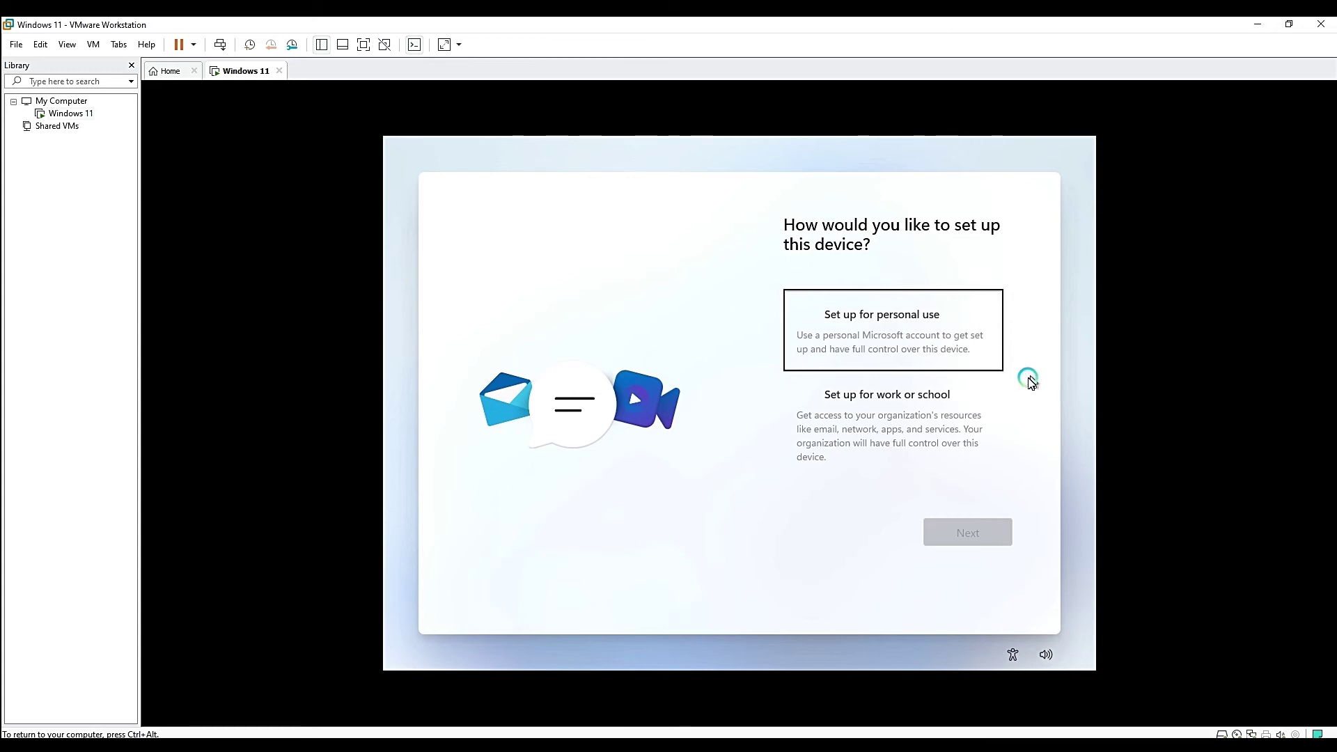
pyautogui.click(952, 348)
pyautogui.click(954, 534)
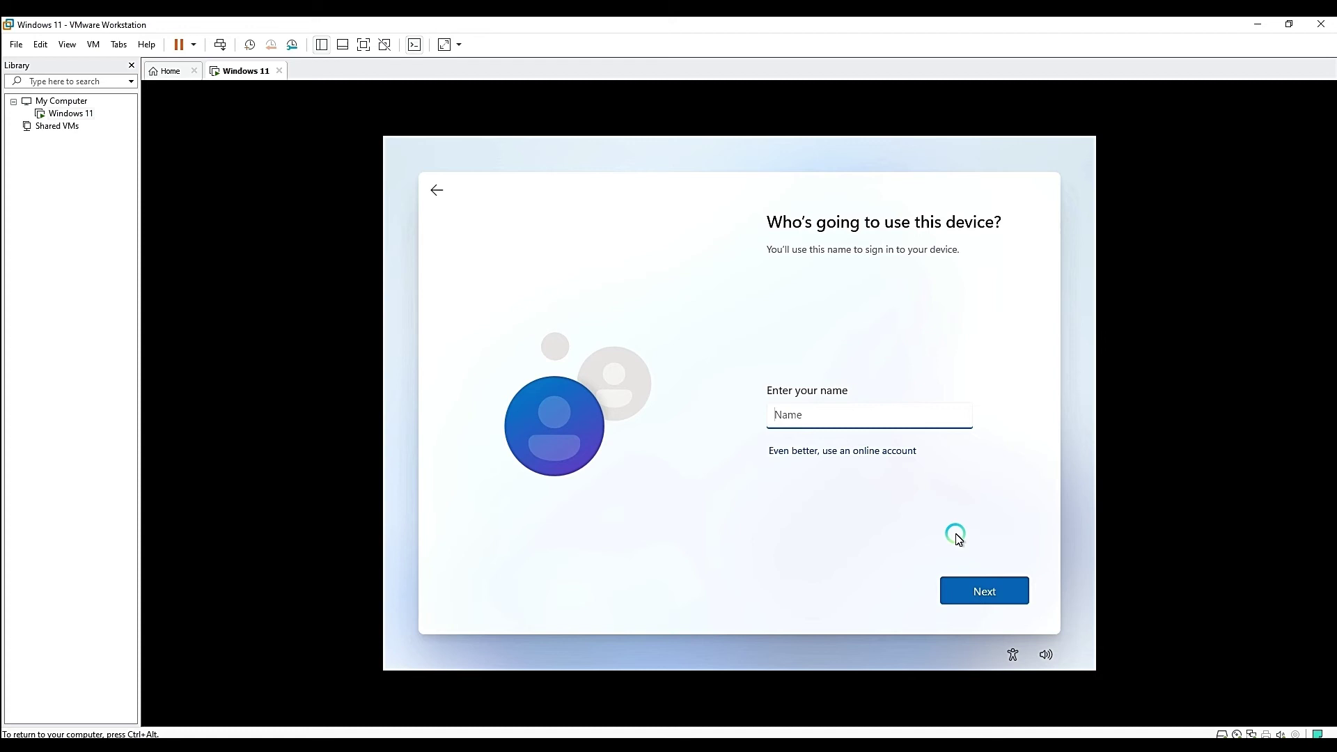
# - Name the device's local user WIN 11 TEST and continue to the password page
pyautogui.write('Zh')
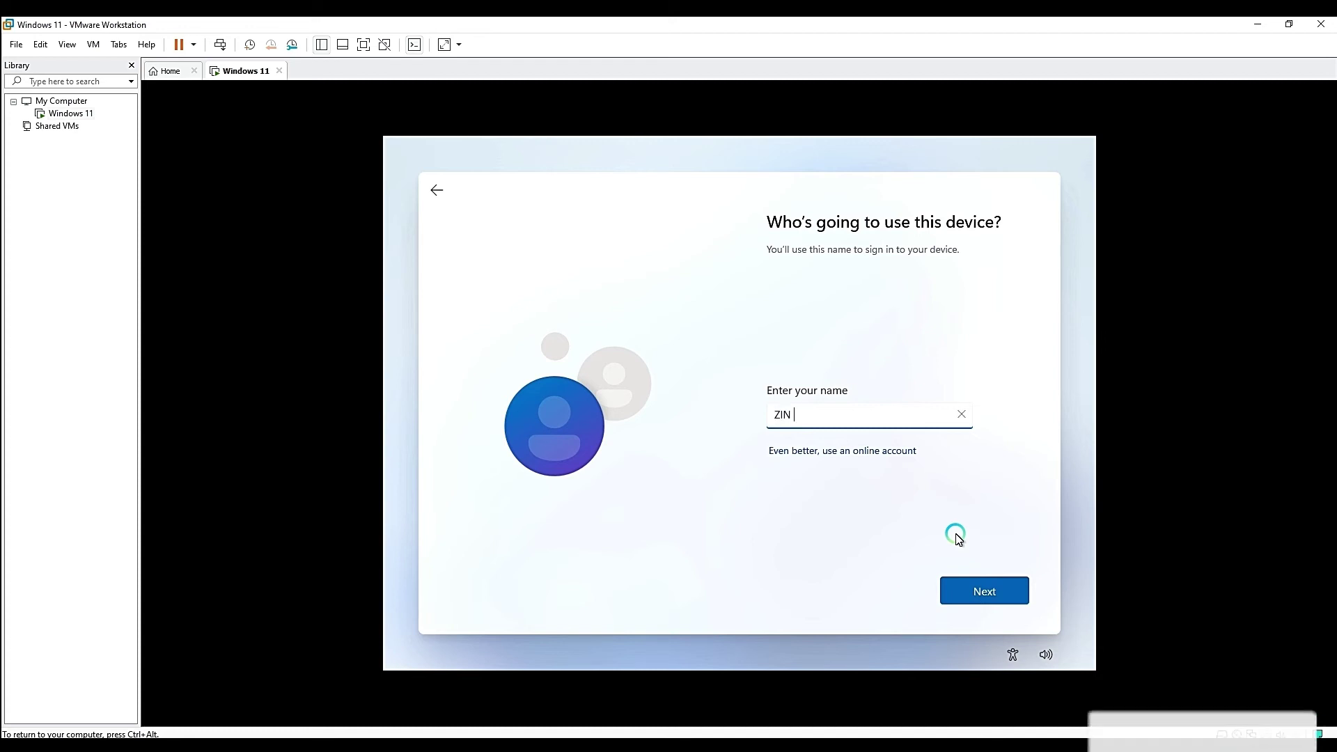
pyautogui.press('BackSpace')
pyautogui.write('H')
pyautogui.press('BackSpace')
pyautogui.press('BackSpace')
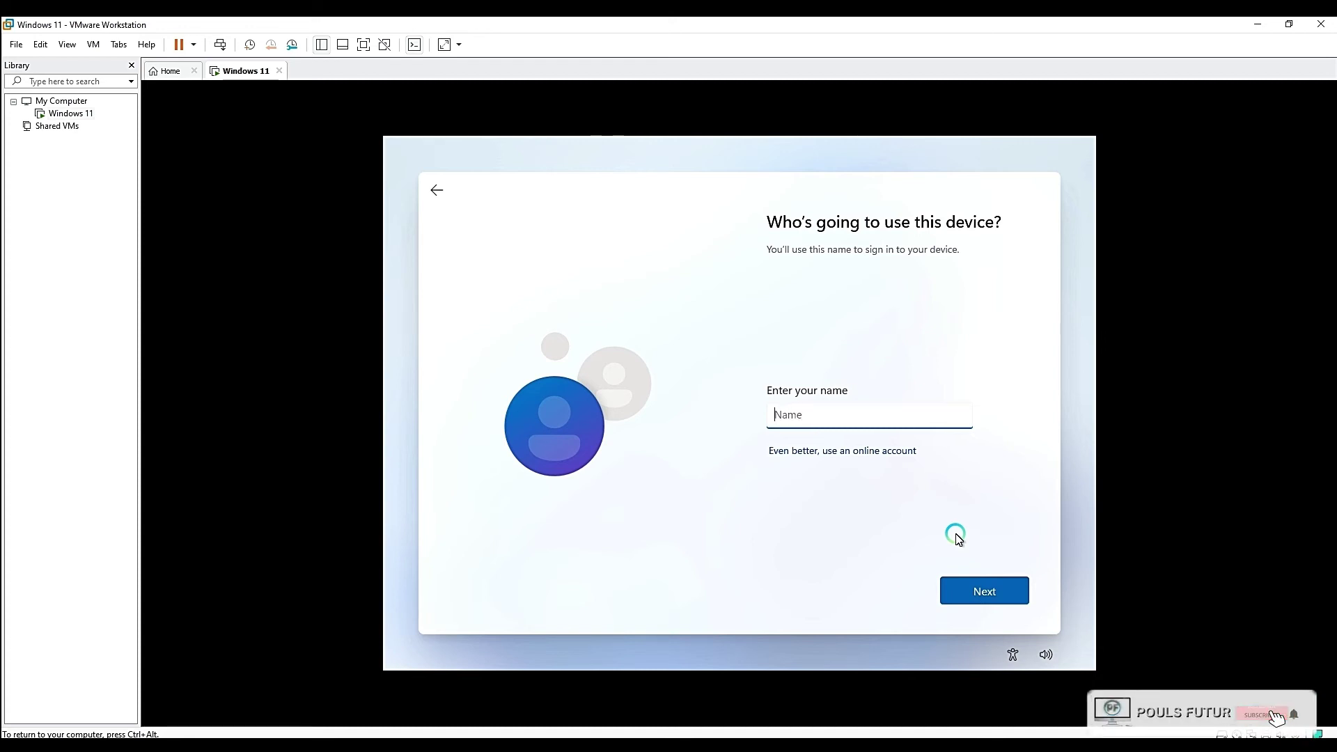
pyautogui.write('WIN ')
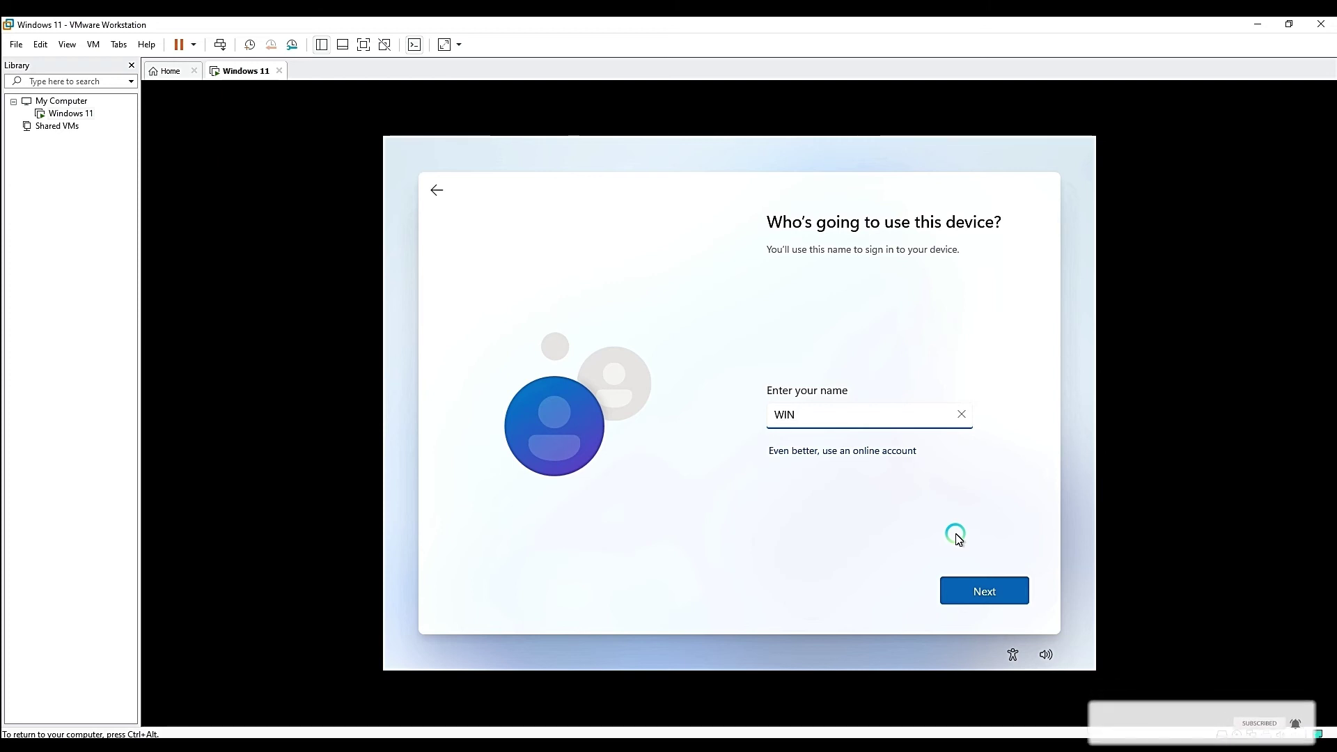
pyautogui.write('11 TESTE')
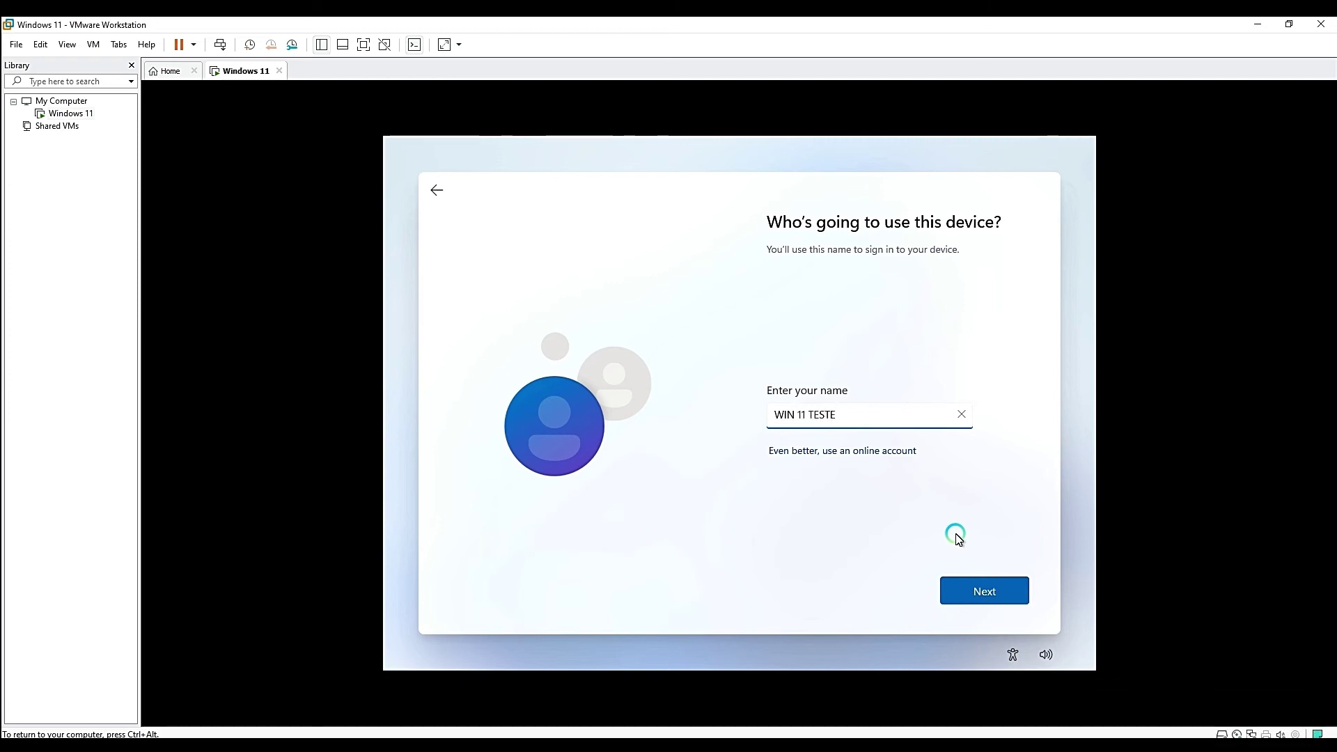
pyautogui.press('BackSpace')
pyautogui.click(996, 592)
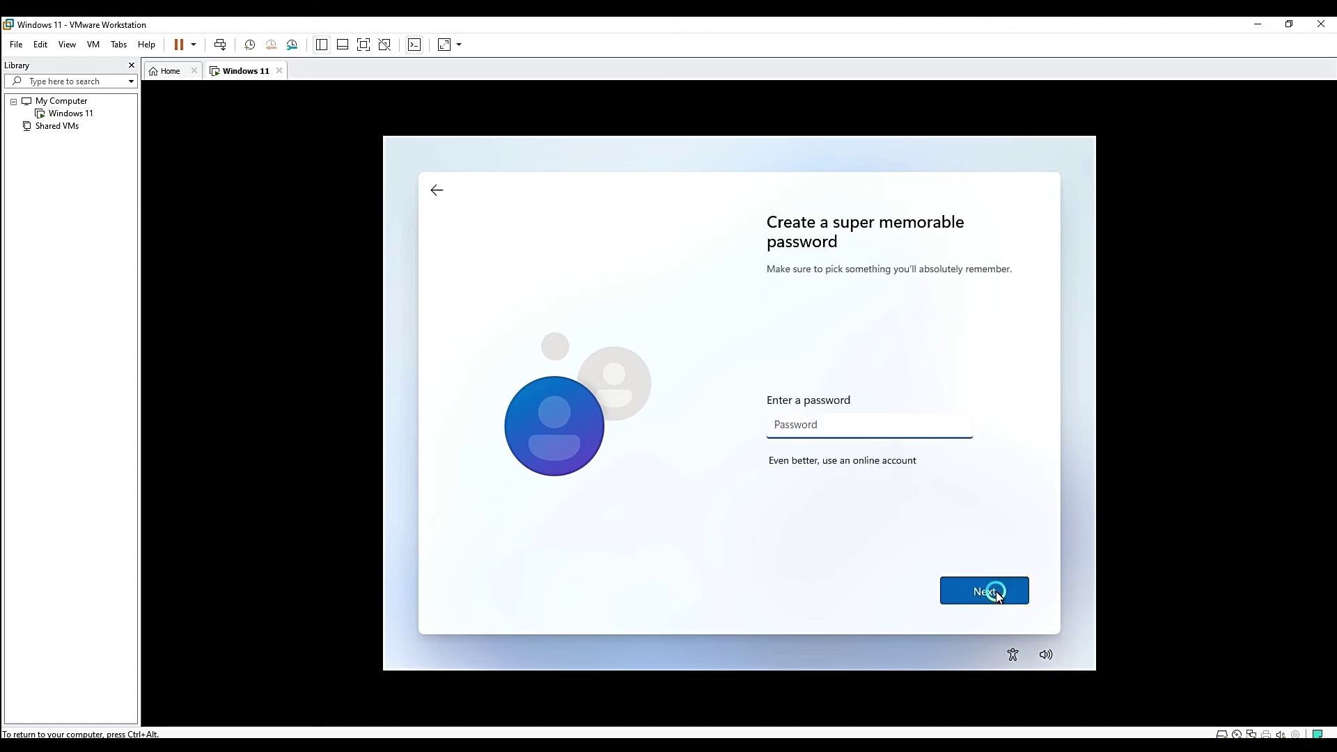
# - Leave the account password blank and accept the default privacy settings for the device
pyautogui.click(996, 592)
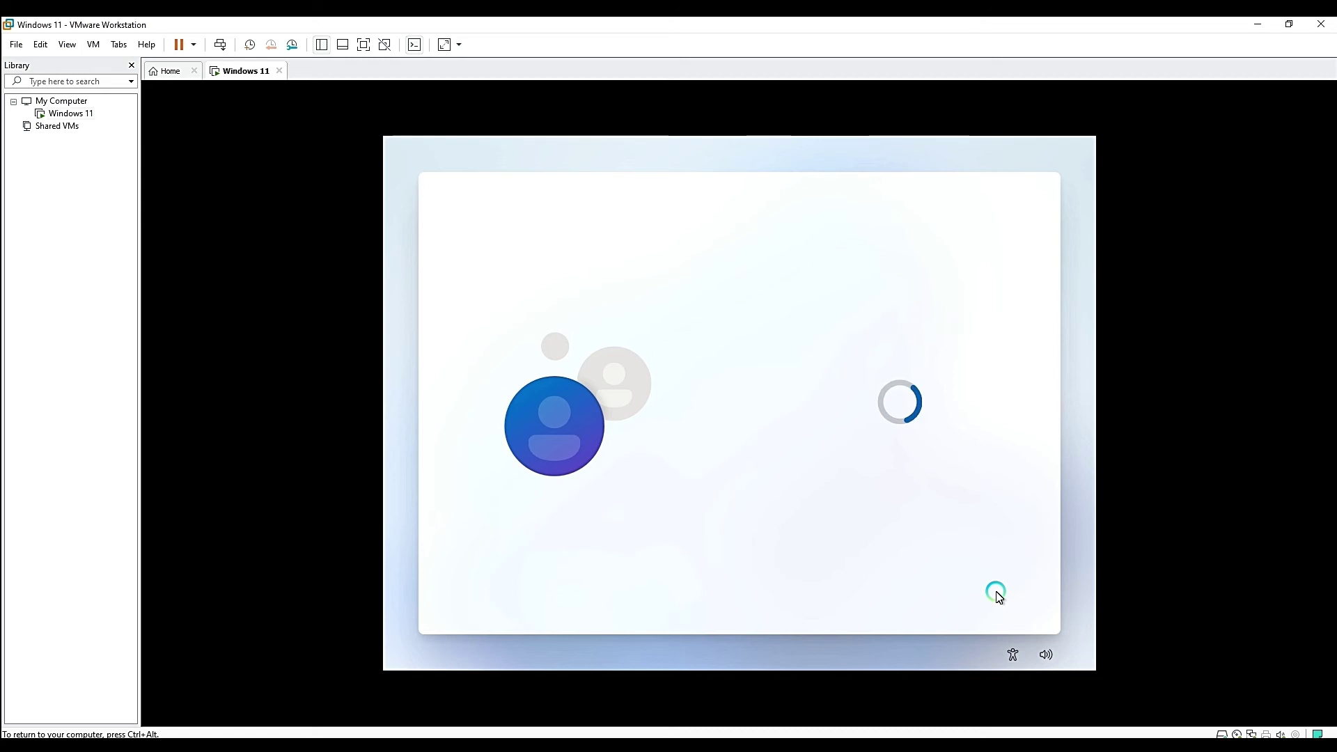
pyautogui.click(999, 598)
pyautogui.click(999, 598)
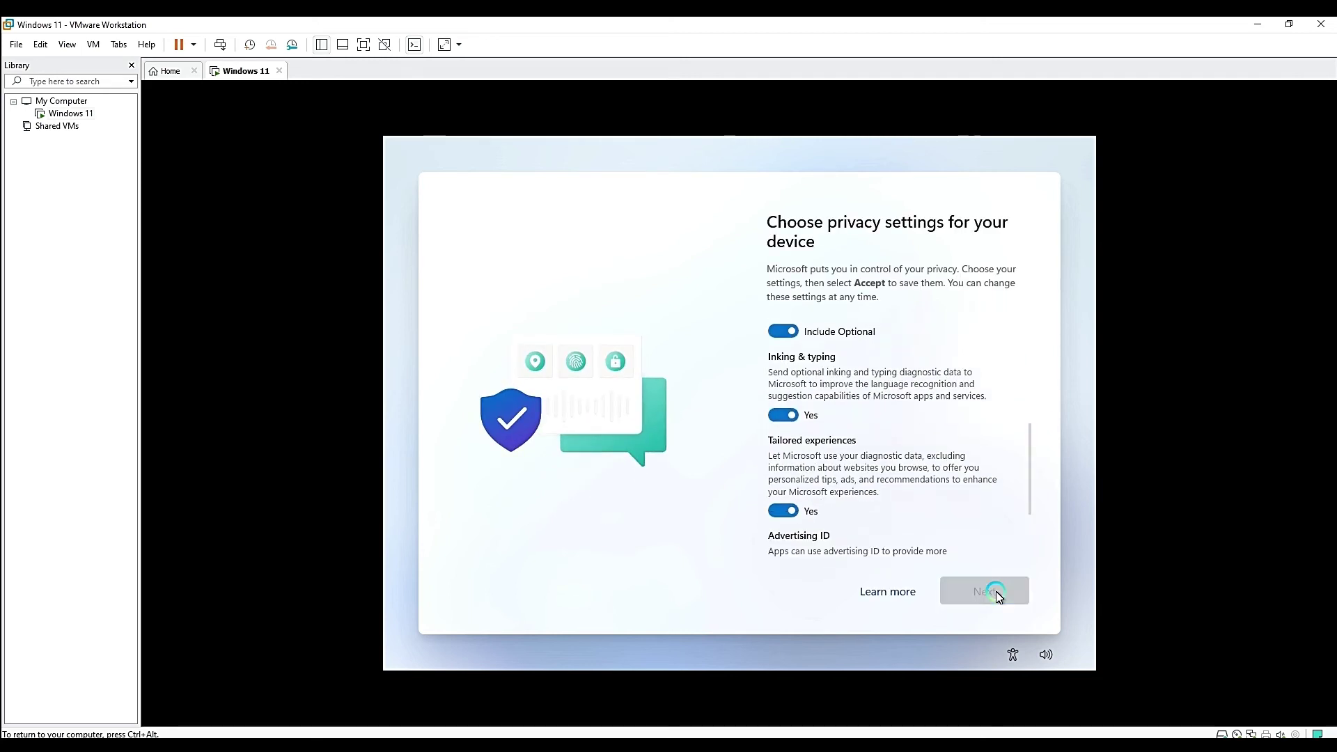
pyautogui.click(1000, 598)
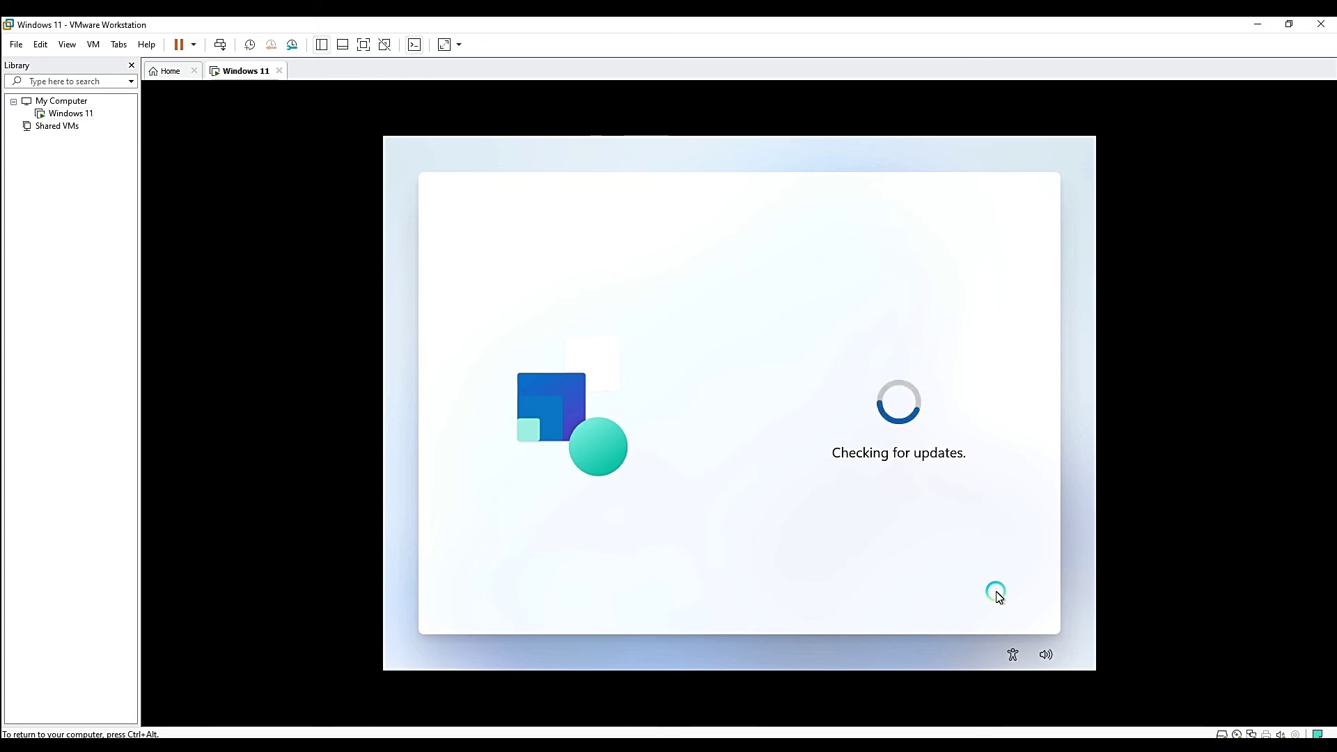
pyautogui.hotkey('ctrl', 'alt')
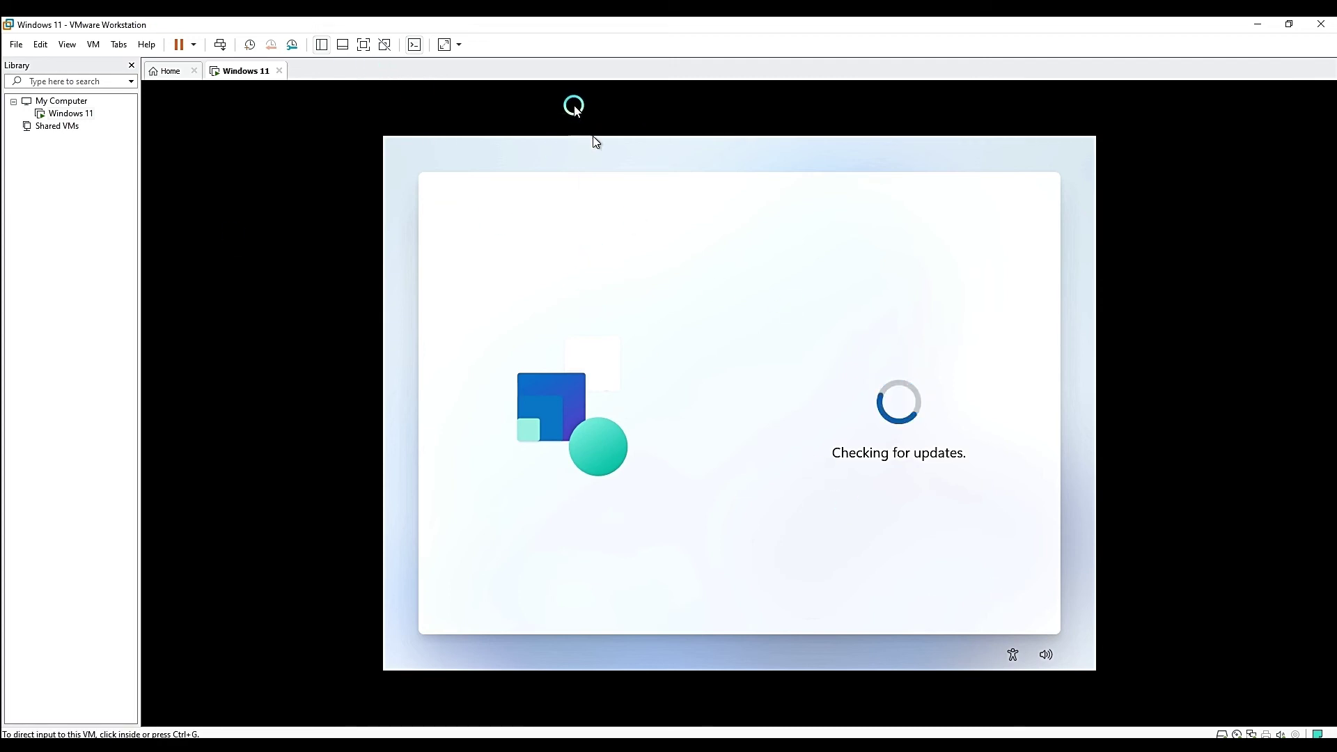
pyautogui.click(596, 165)
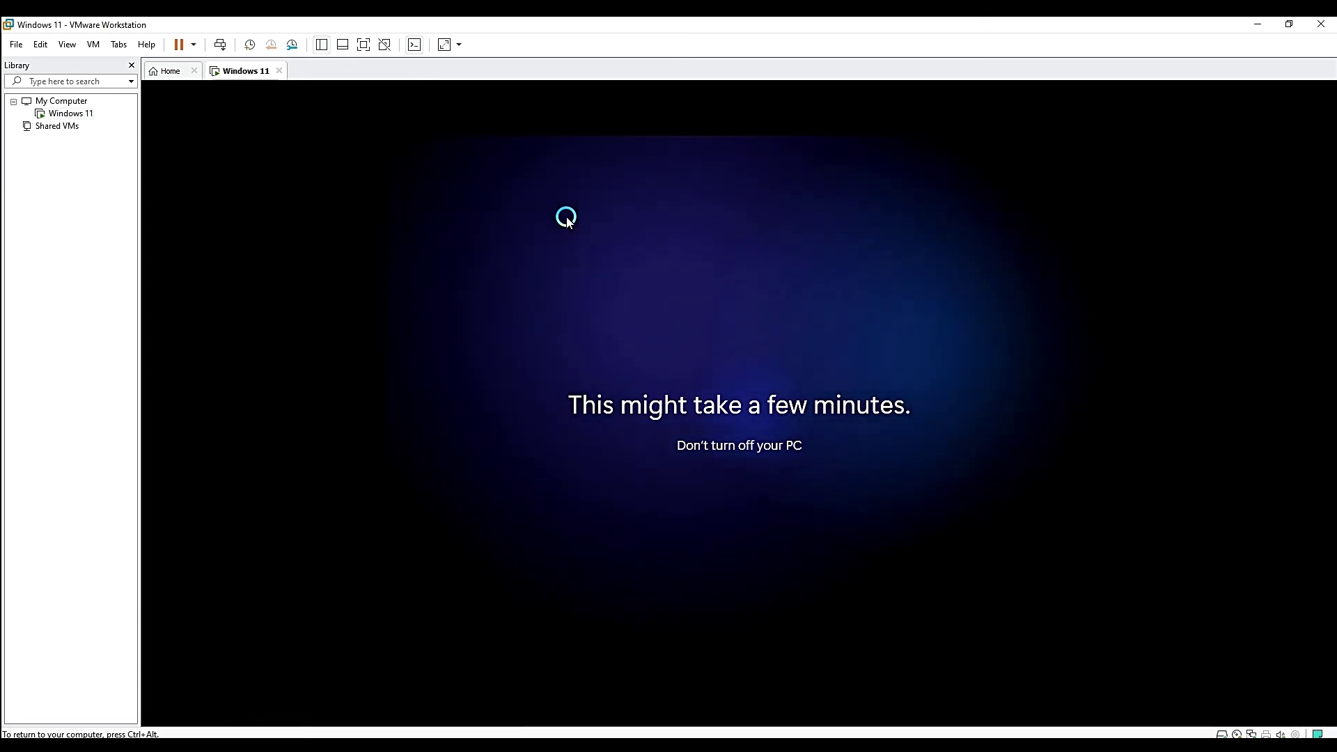
pyautogui.hotkey('ctrl', 'alt')
pyautogui.click(665, 282)
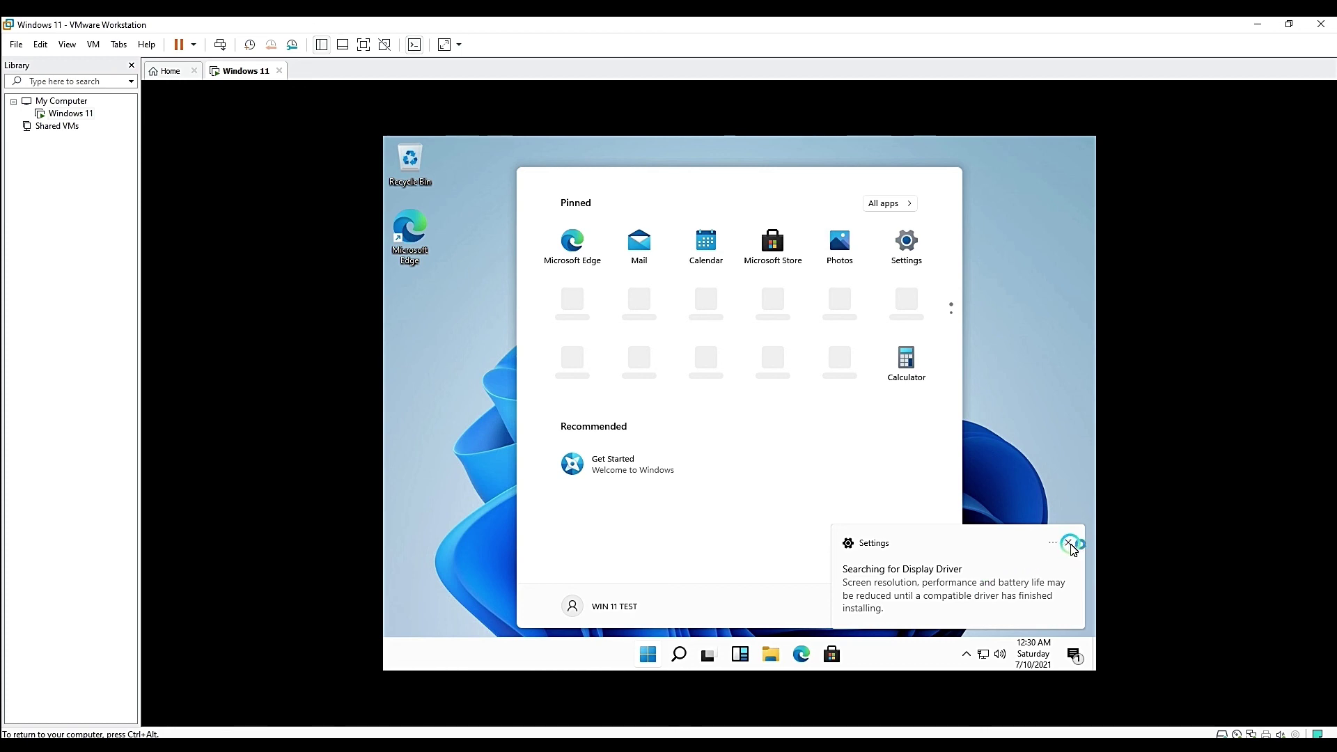
# - Dismiss the display driver notification and the open Start menu, and refresh the Windows 11 desktop
pyautogui.click(1069, 544)
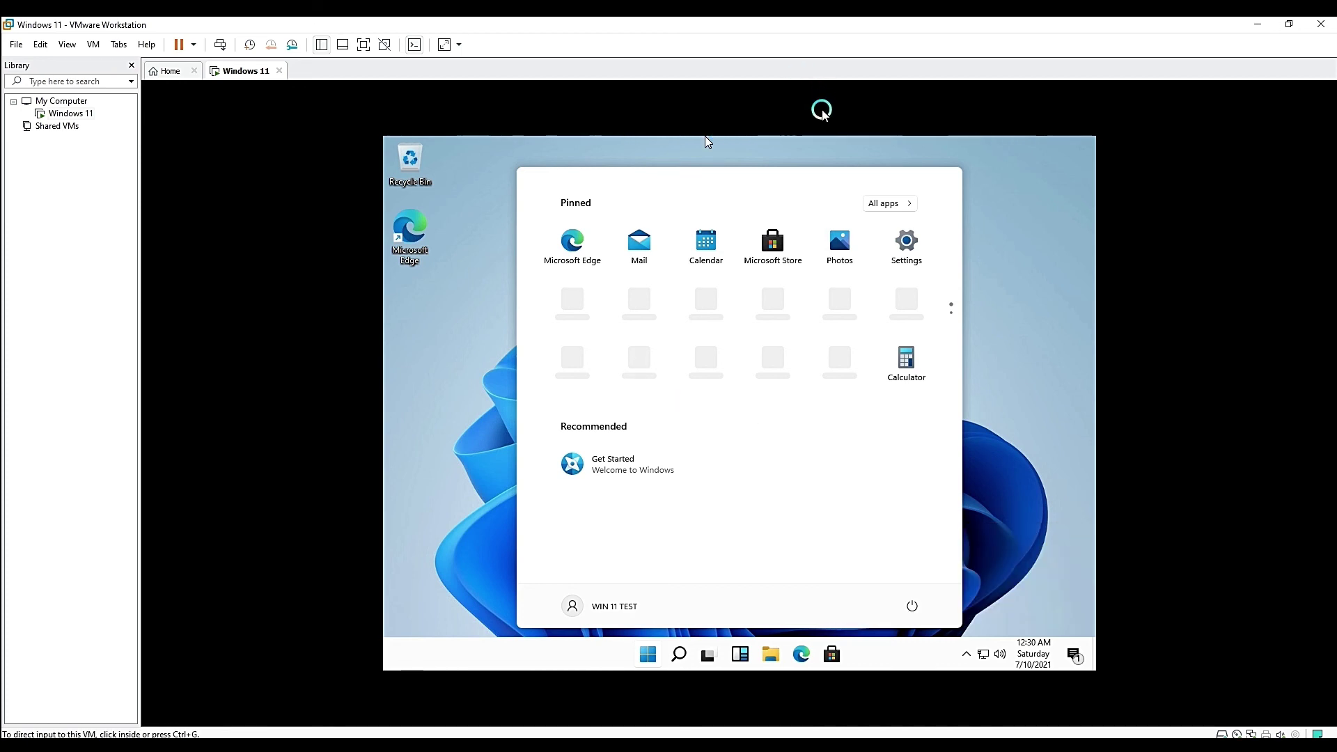
pyautogui.click(1048, 542)
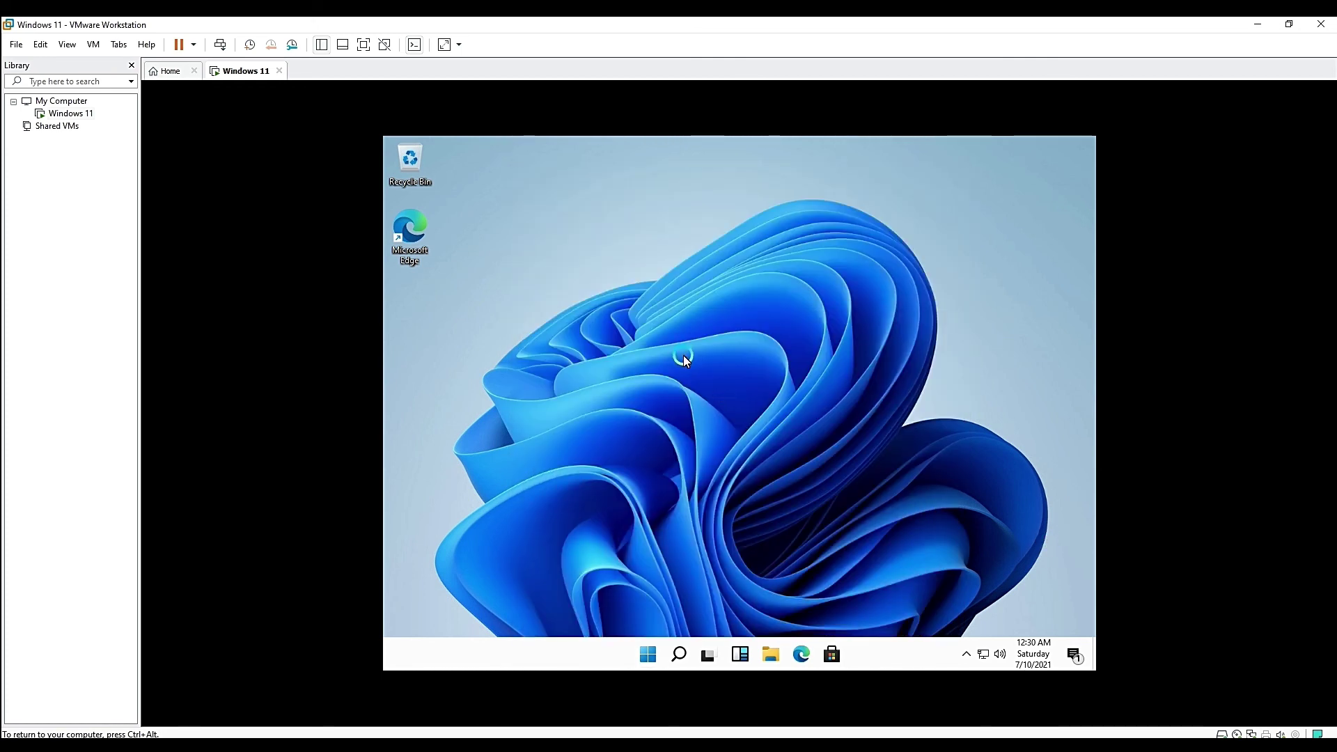
pyautogui.rightClick(683, 356)
pyautogui.moveTo(705, 387)
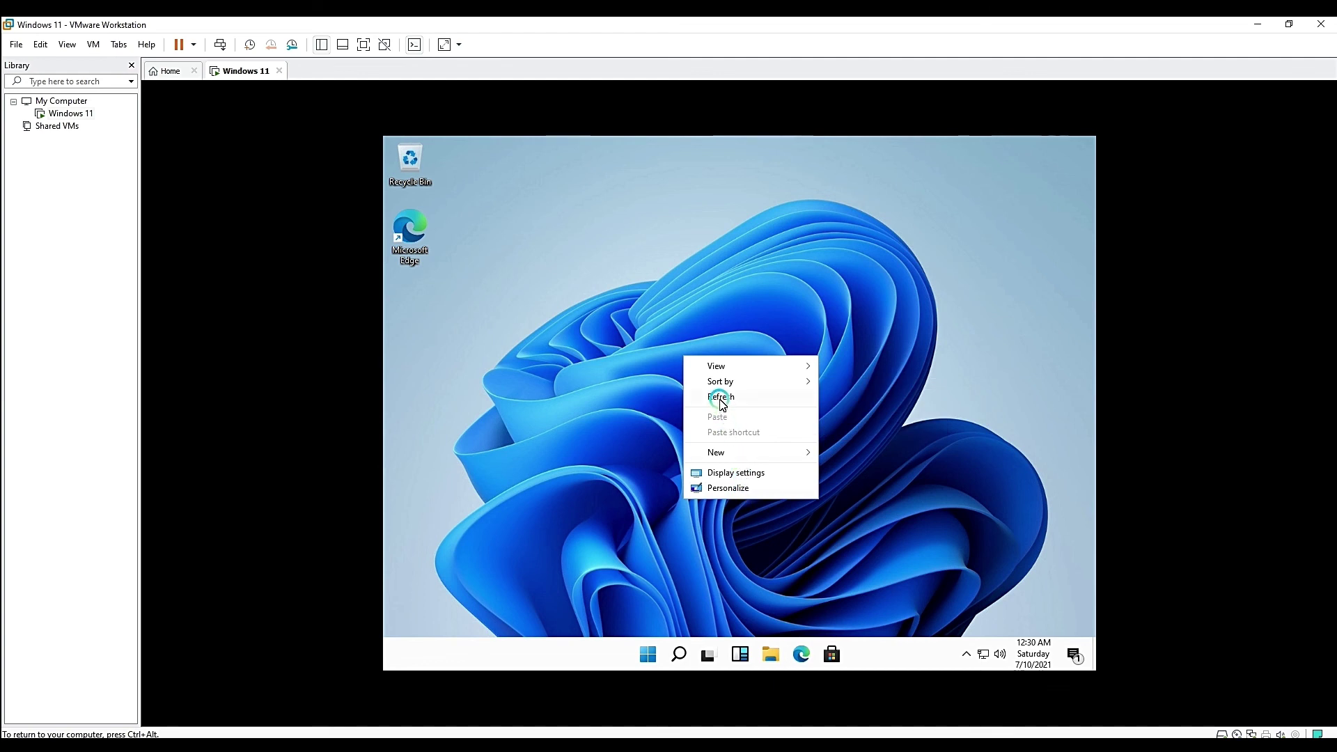
pyautogui.click(722, 398)
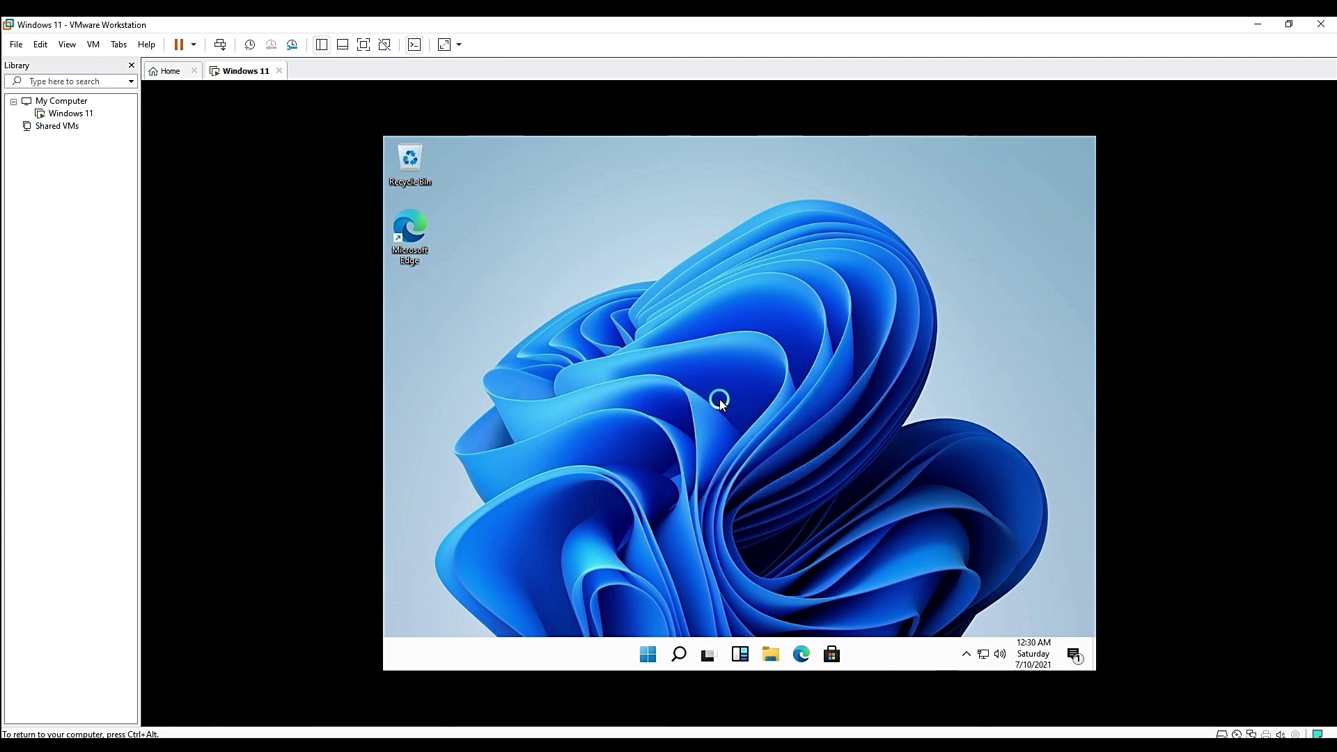
# - Run winver to check the installed Windows version and build, and close the About Windows dialog
pyautogui.press('super+r')
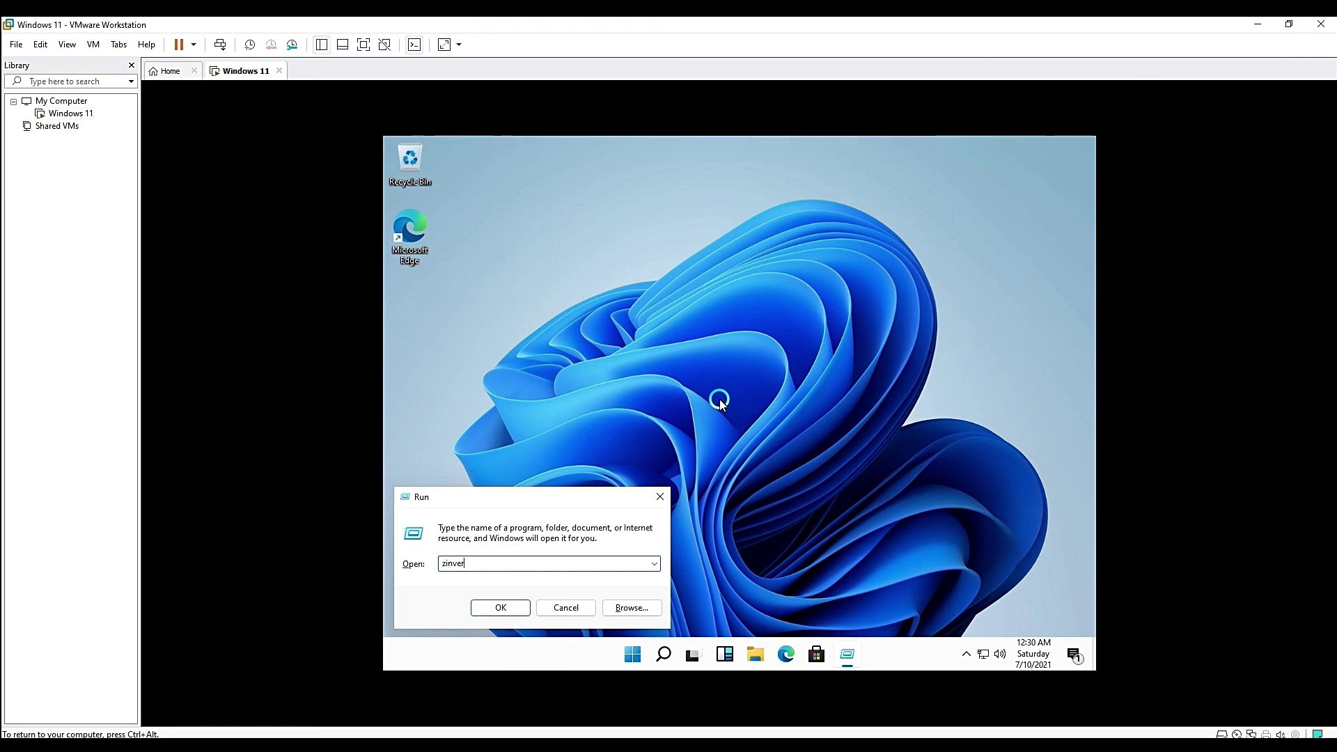
pyautogui.press('BackSpace')
pyautogui.write('w')
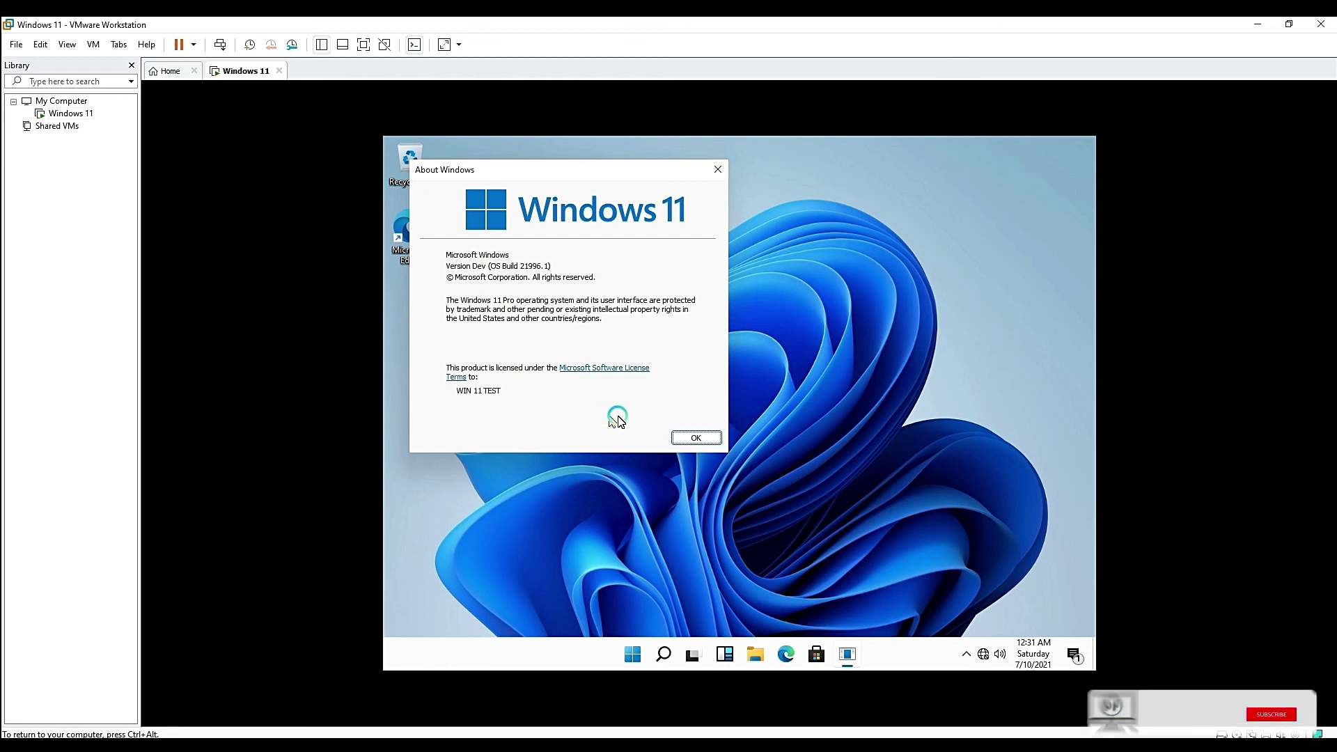
pyautogui.click(700, 438)
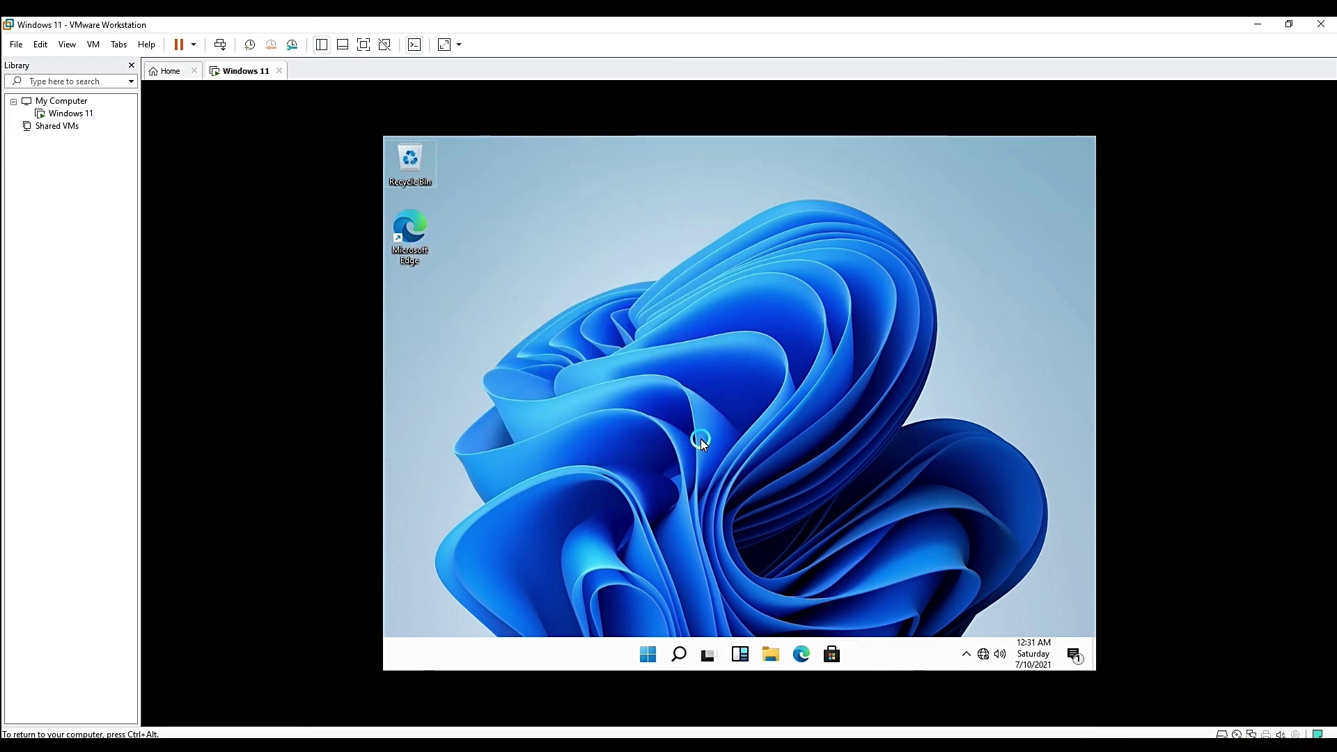
# - Browse the full list of installed apps in the Windows 11 Start menu
pyautogui.click(651, 653)
pyautogui.click(651, 653)
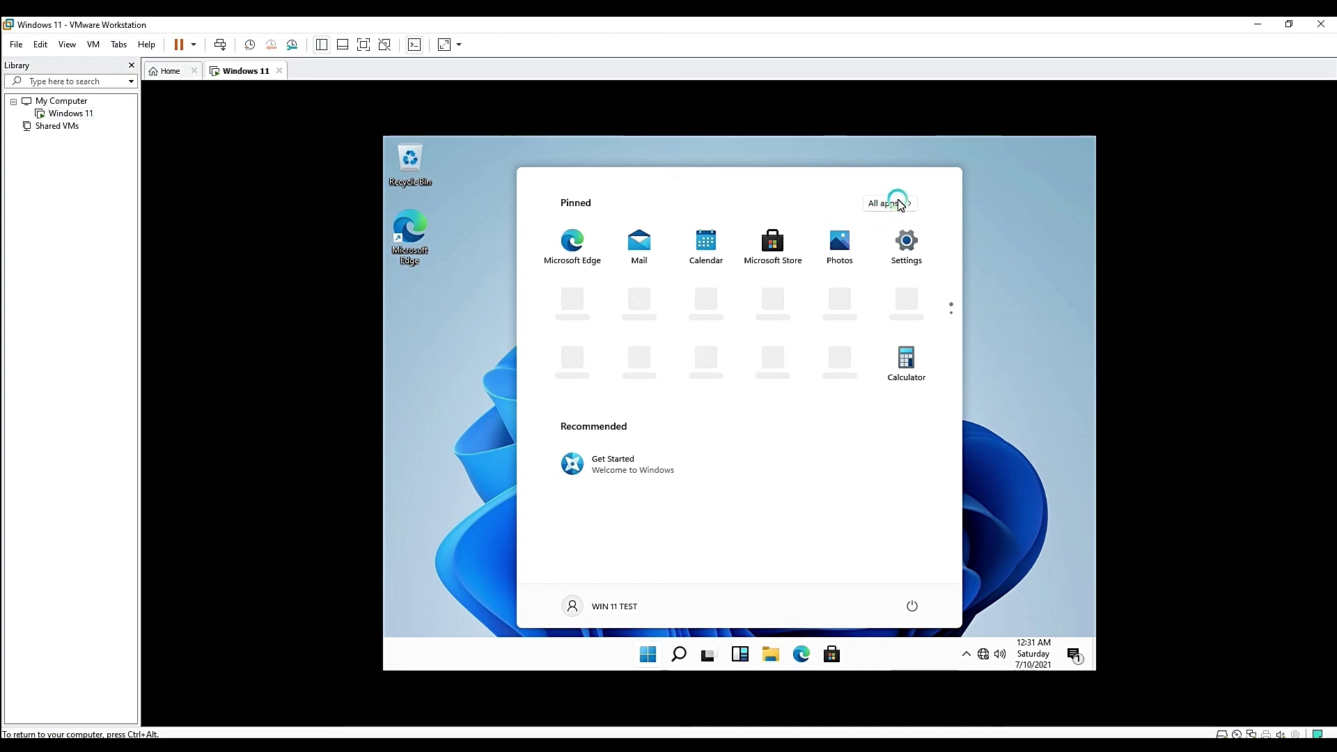
pyautogui.click(899, 204)
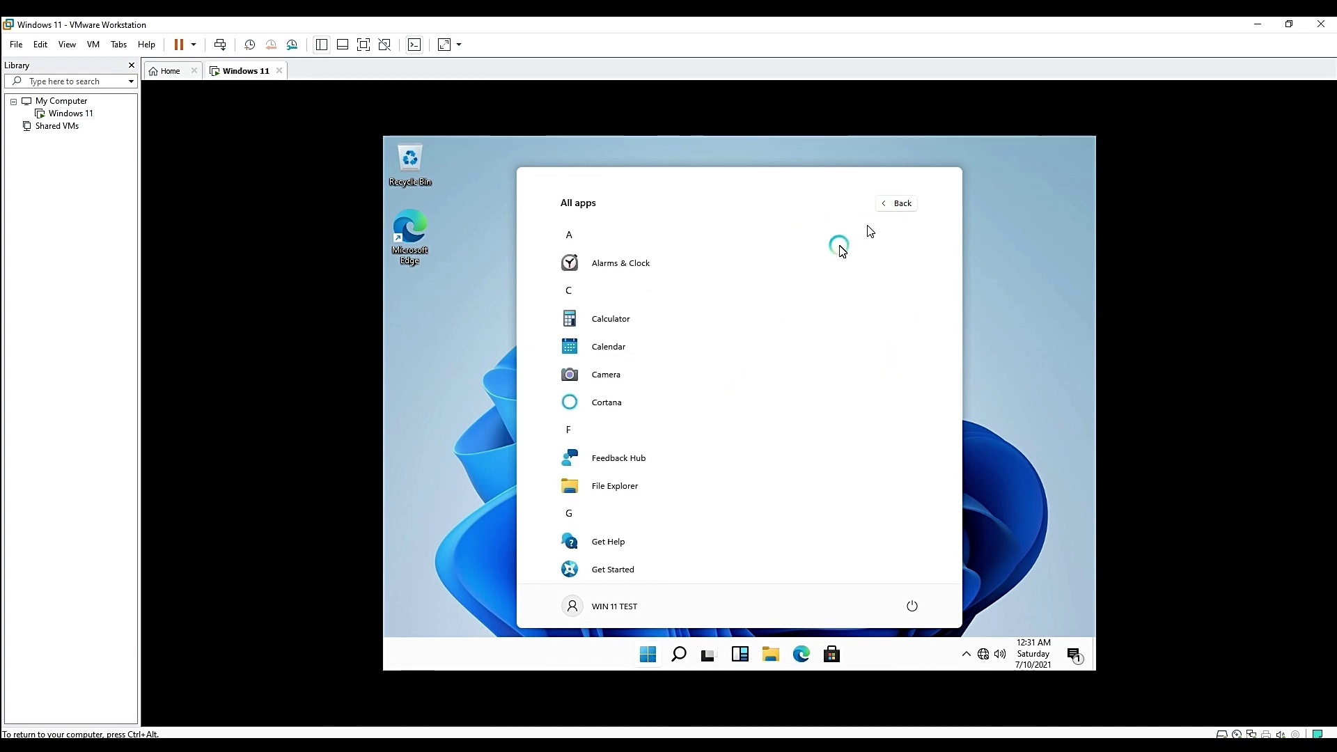
pyautogui.scroll(-1, 620, 542)
pyautogui.scroll(-10, 620, 542)
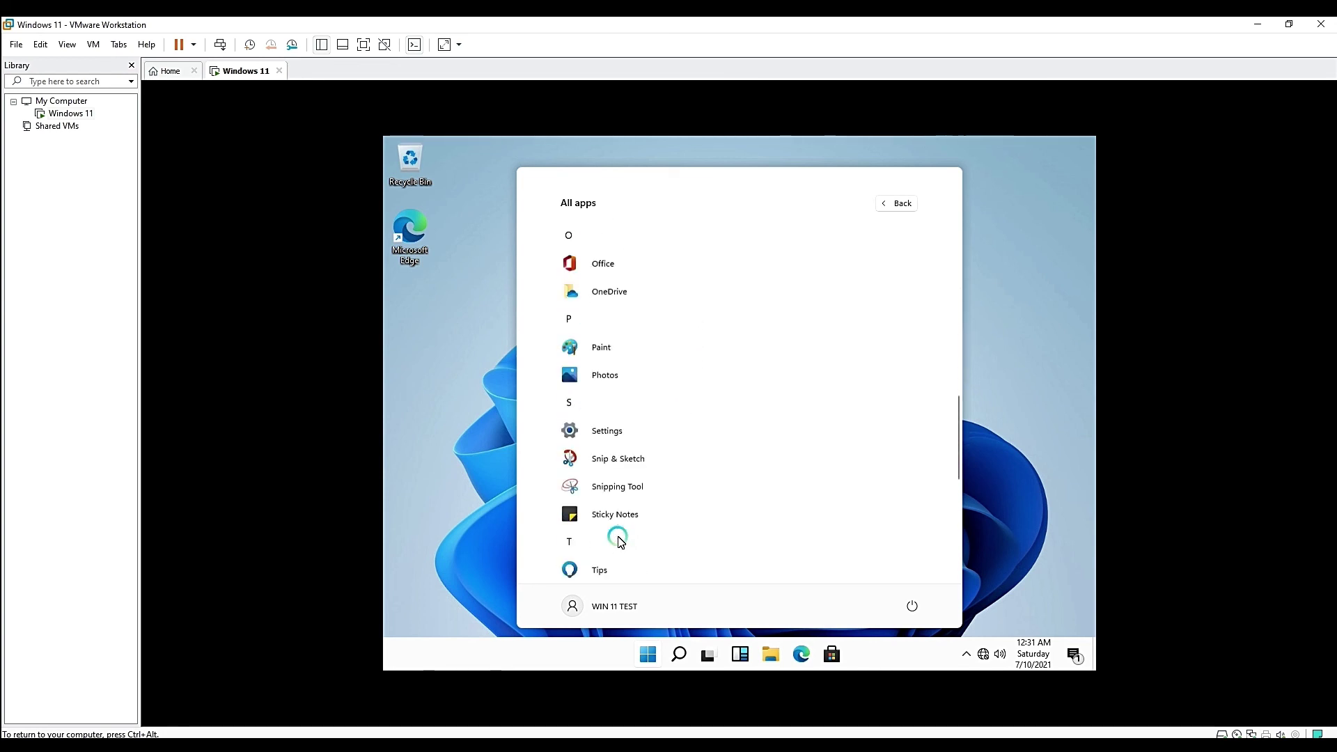
pyautogui.scroll(-4, 620, 542)
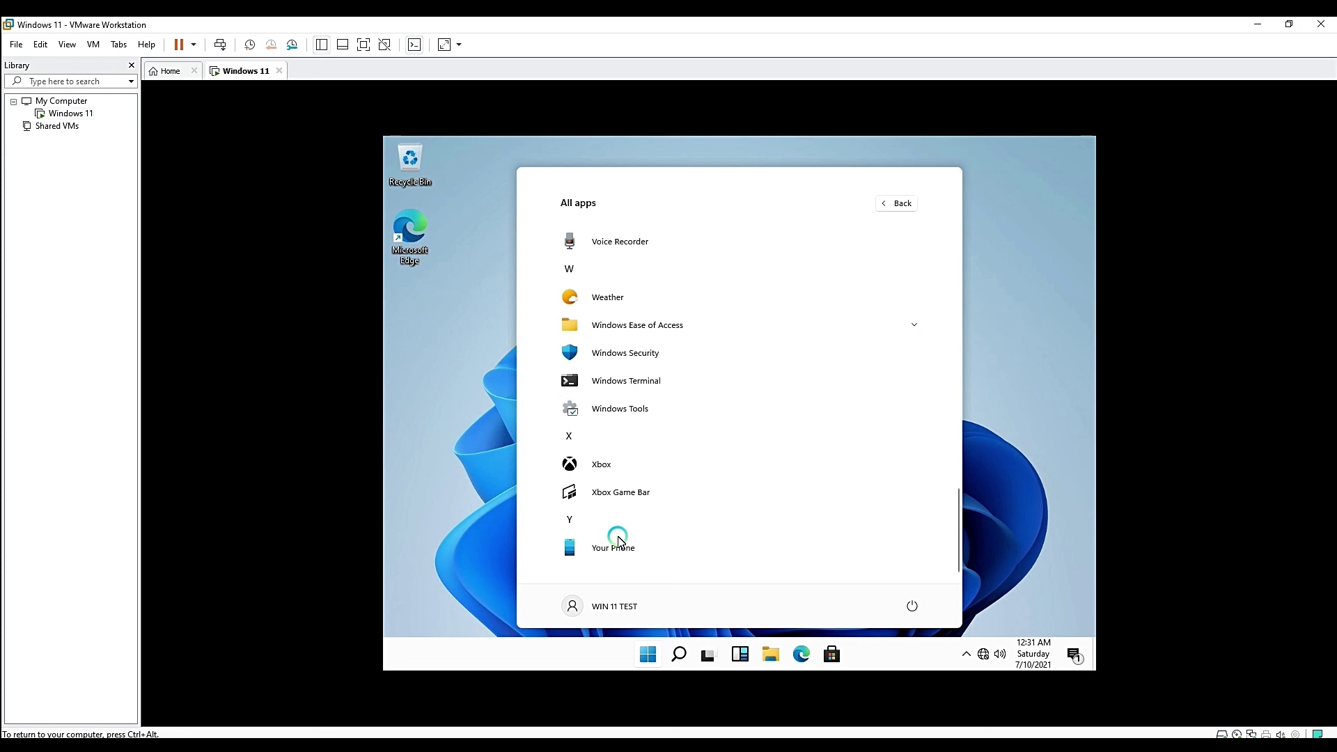
pyautogui.scroll(12, 620, 542)
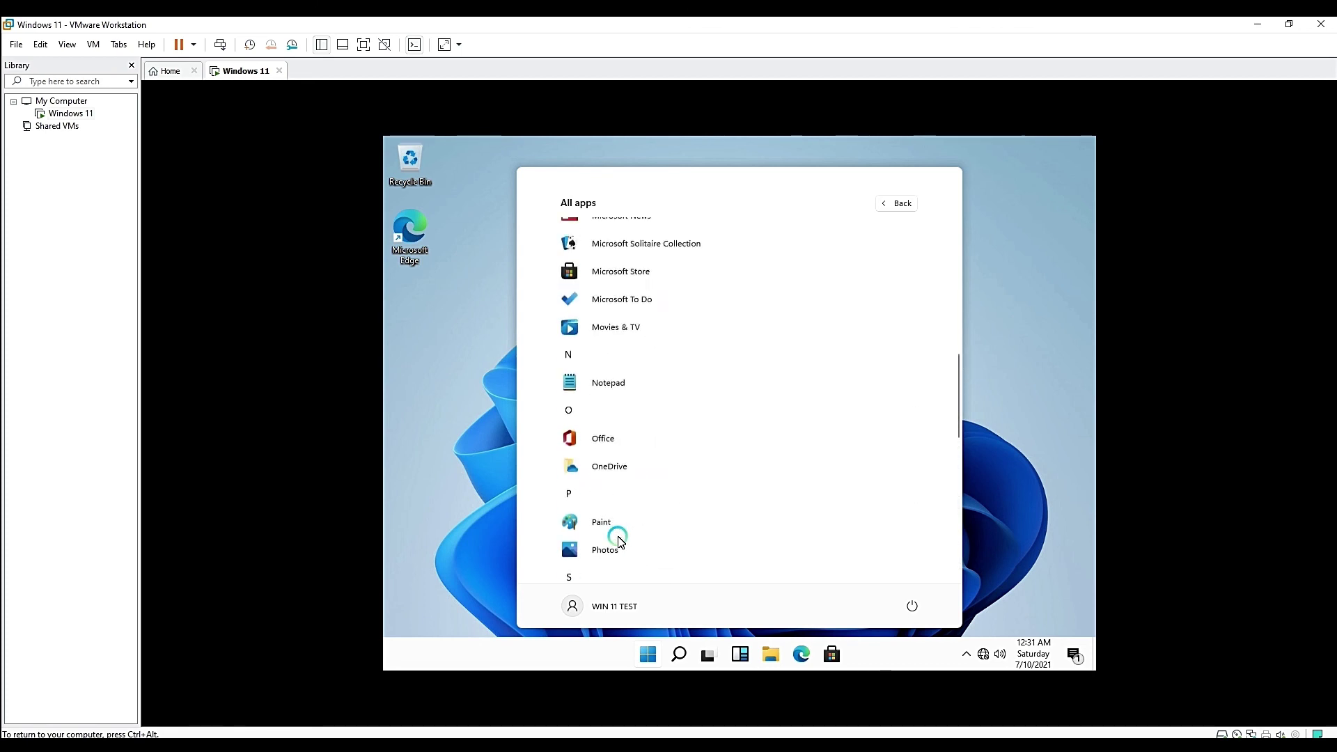